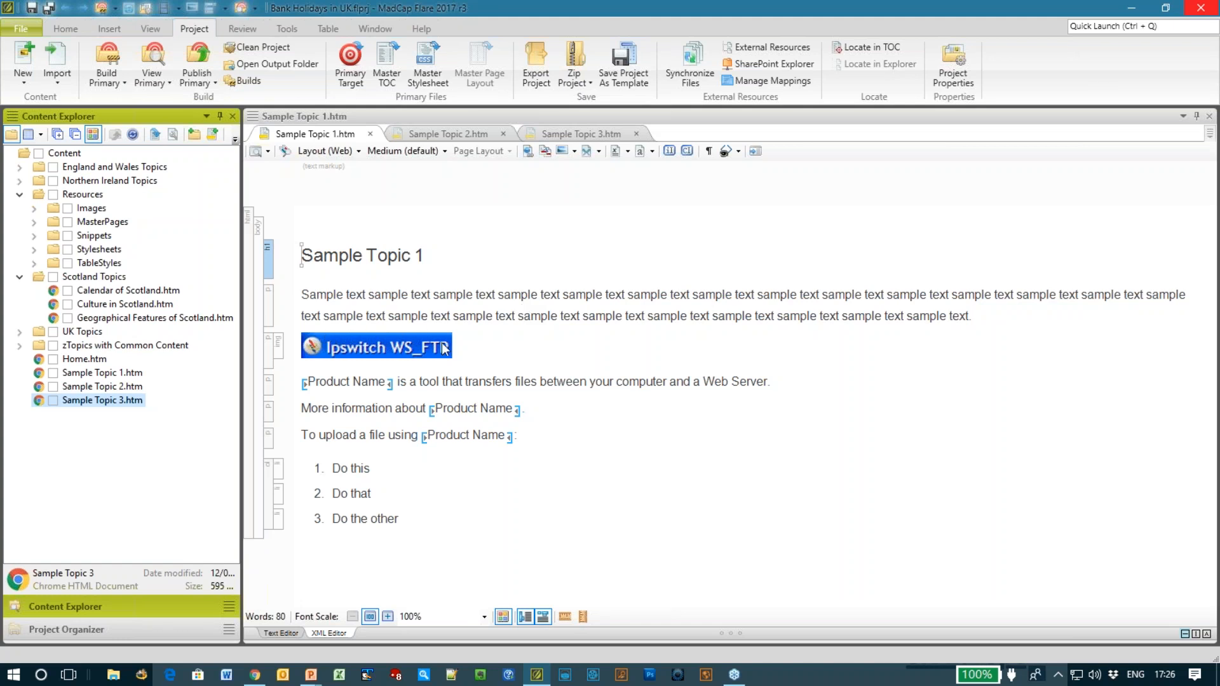
# Create a snippet named "Ipswitch tool" in Resources/Snippets from Sample Topic 1's WS_FTP image and the two paragraphs below it, replacing the source content
pyautogui.click(479, 383)
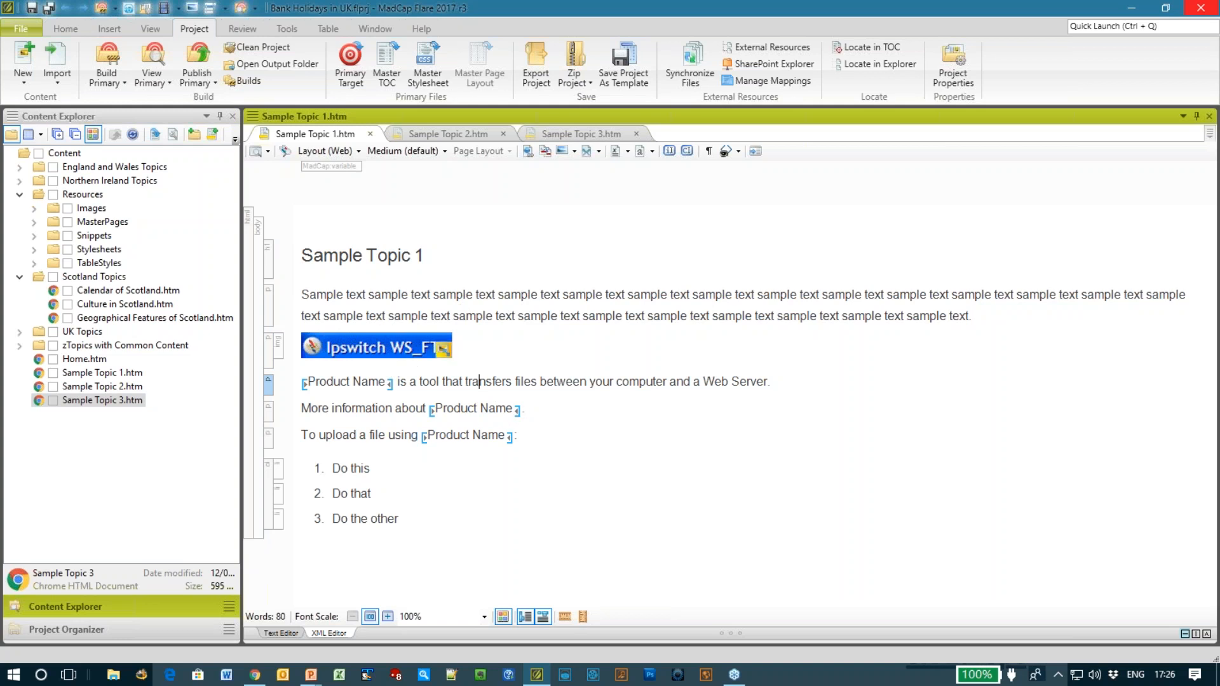
pyautogui.click(525, 413)
pyautogui.moveTo(525, 409); pyautogui.dragTo(299, 351)
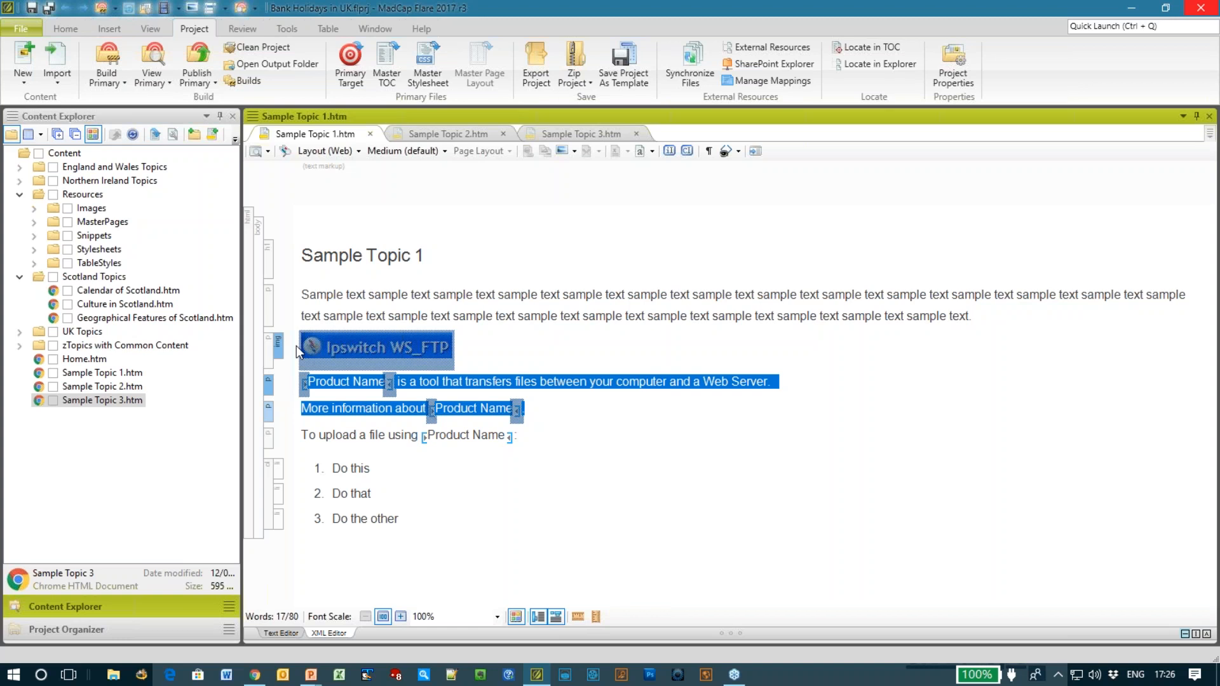
pyautogui.click(70, 33)
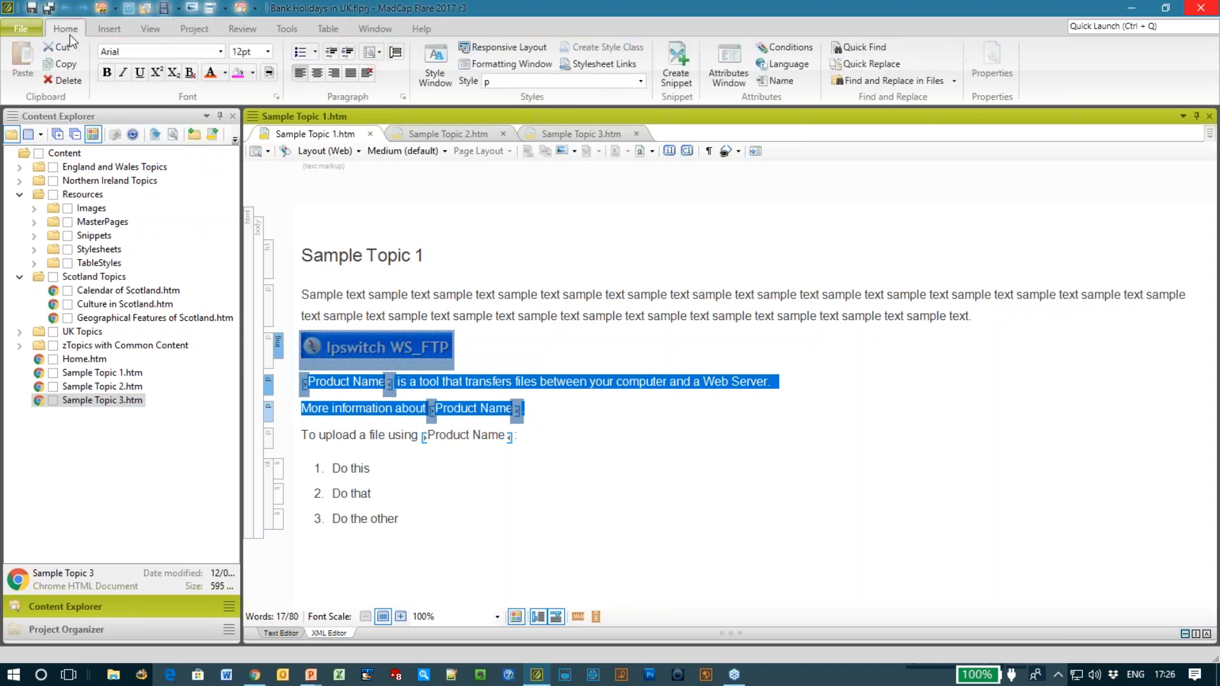
pyautogui.click(676, 55)
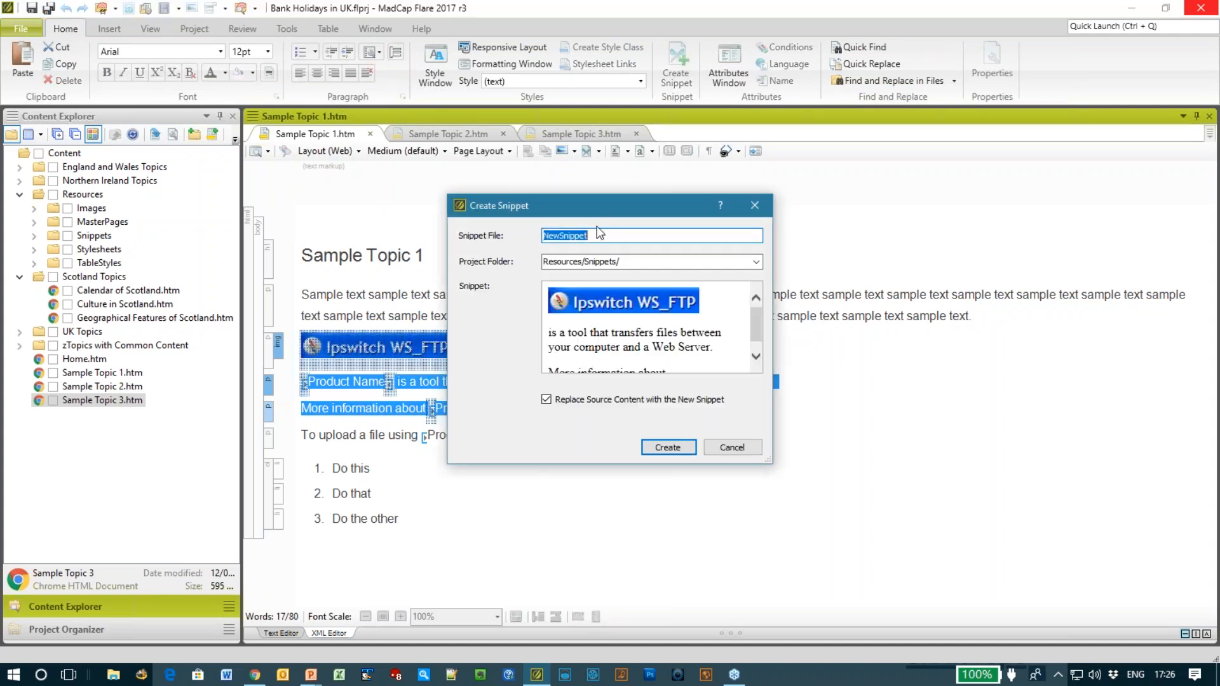
pyautogui.write('Ipw')
pyautogui.press('BackSpace')
pyautogui.write('switch tool')
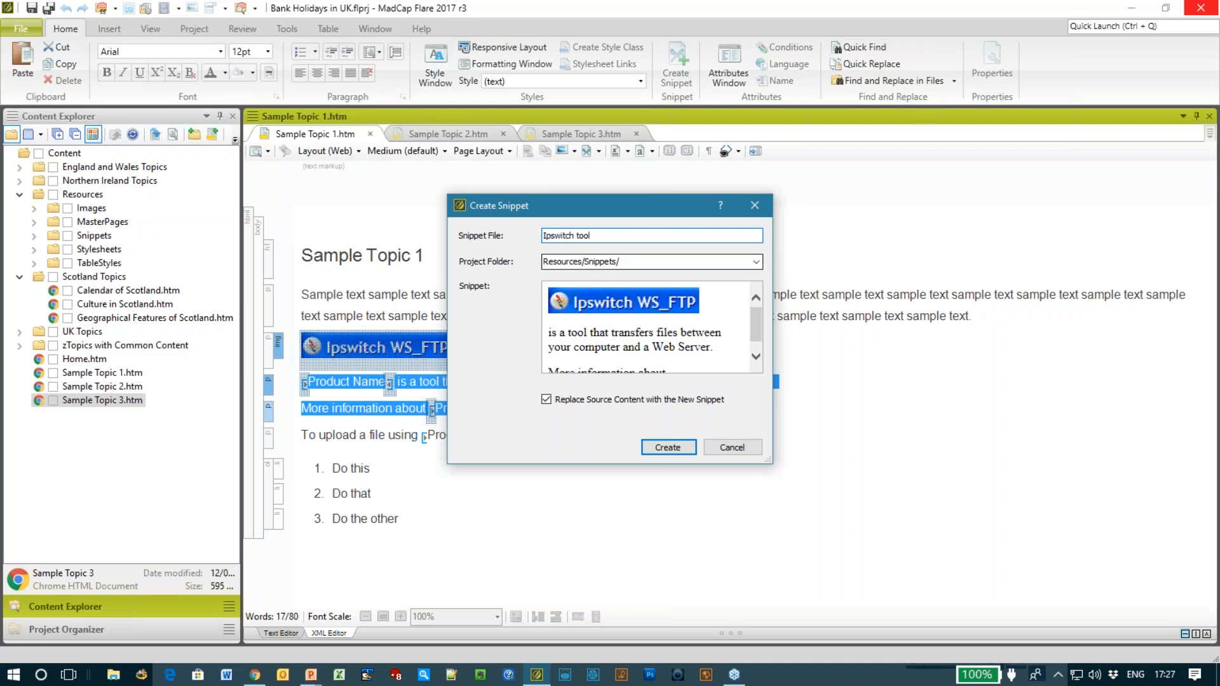
pyautogui.click(633, 263)
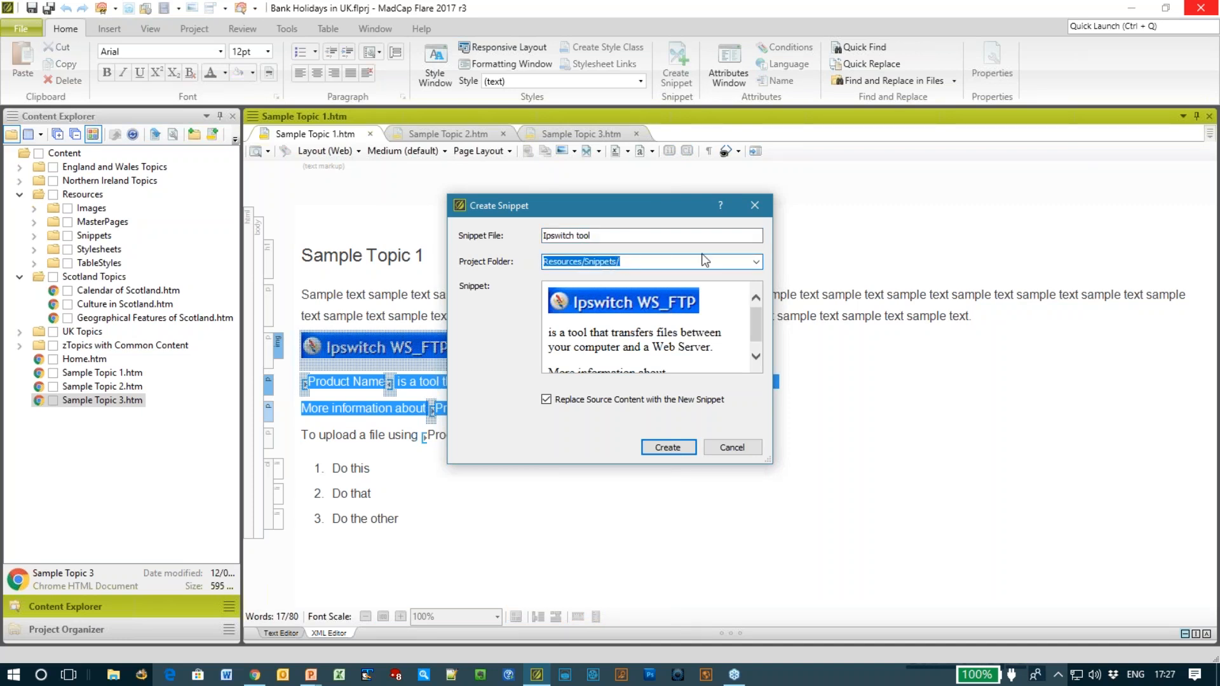
pyautogui.click(756, 262)
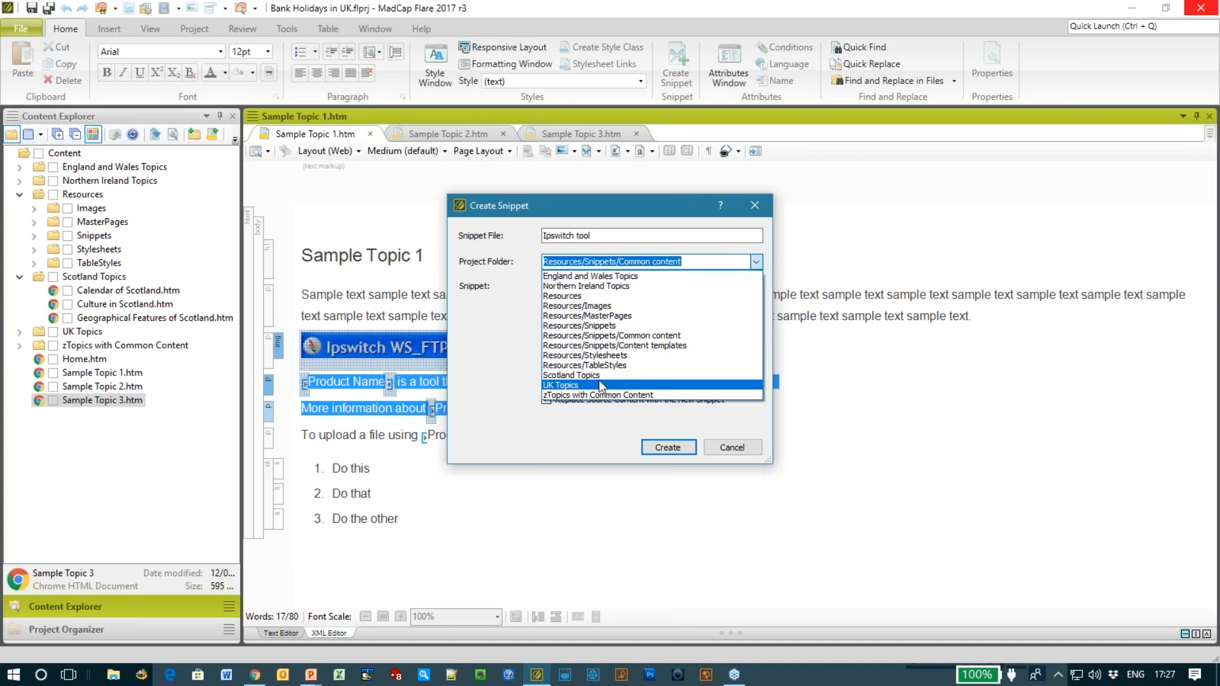
pyautogui.click(603, 326)
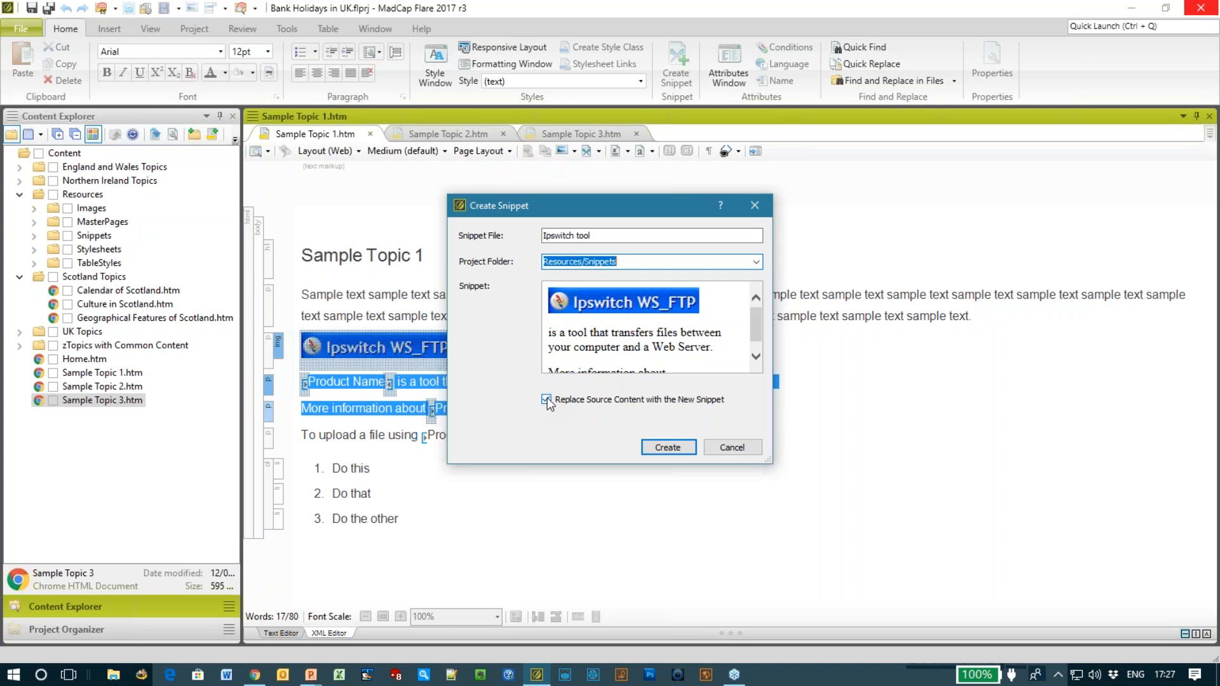
pyautogui.click(668, 447)
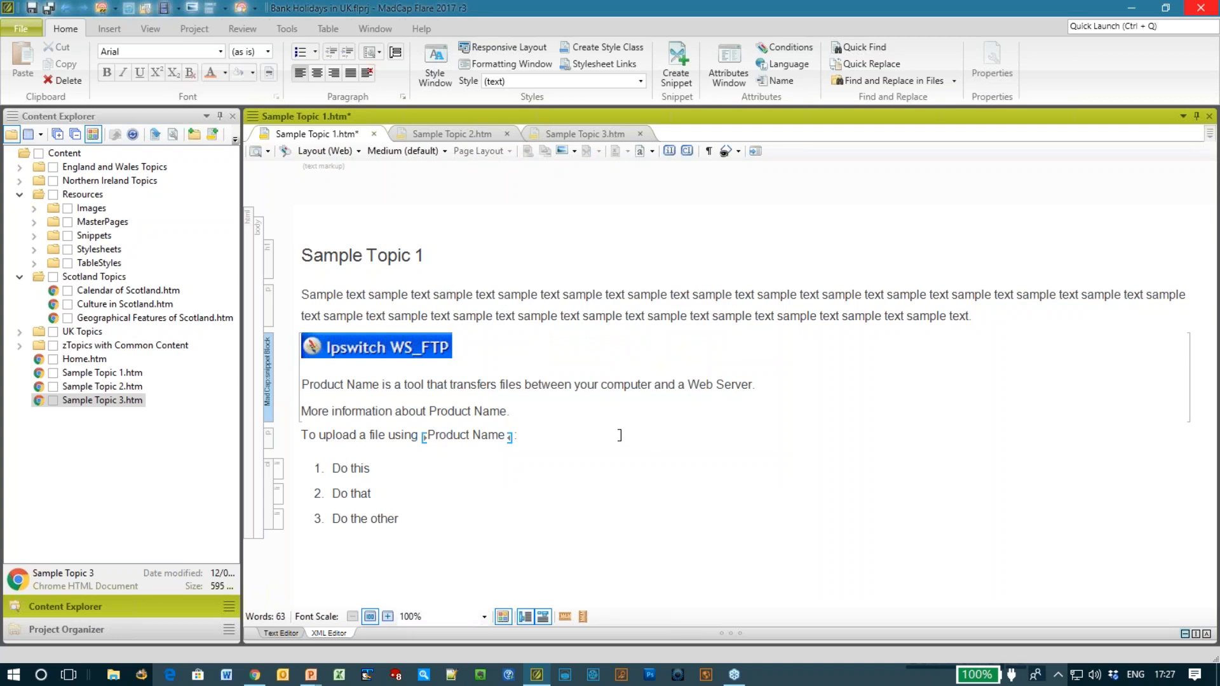
# Locate Ipswitch tool.flsnp in the Snippets folder and examine the snippet block in Sample Topic 1
pyautogui.click(34, 236)
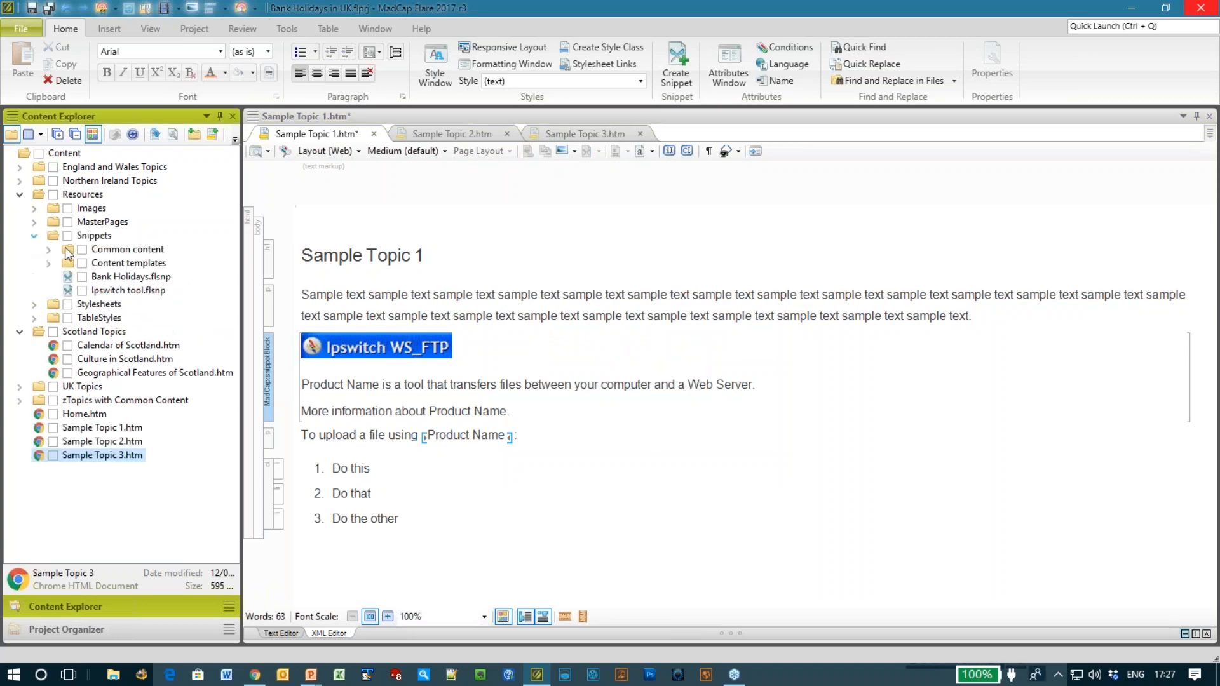
pyautogui.click(125, 292)
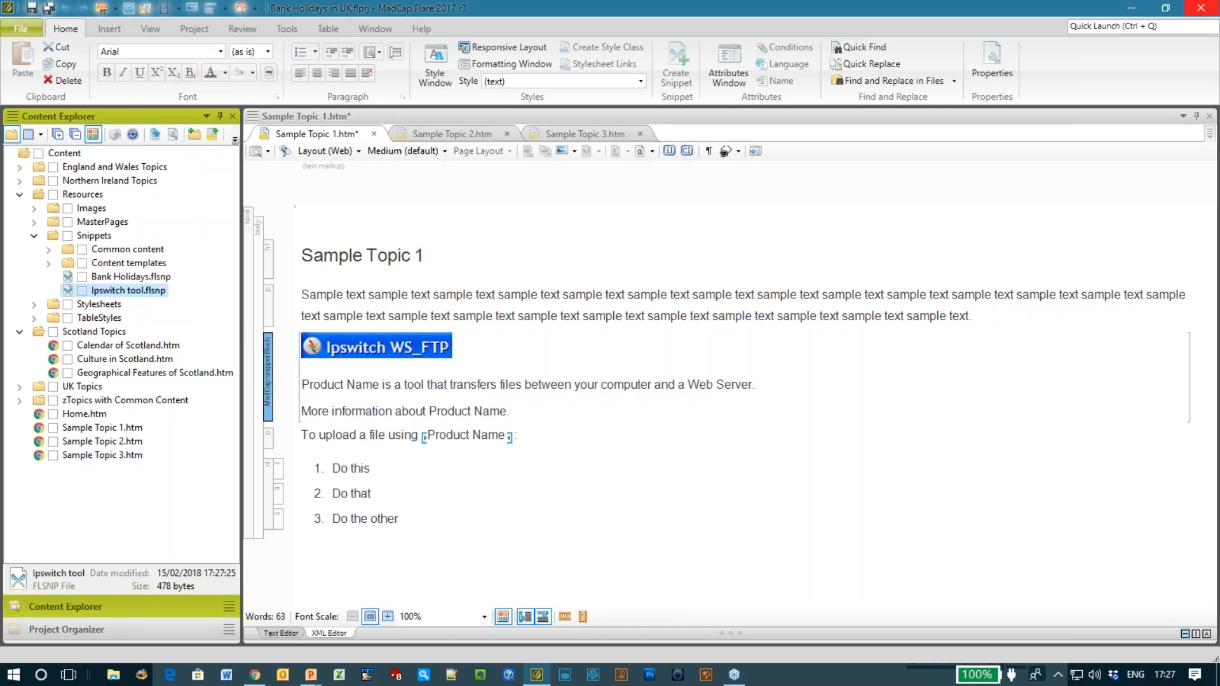
pyautogui.click(388, 368)
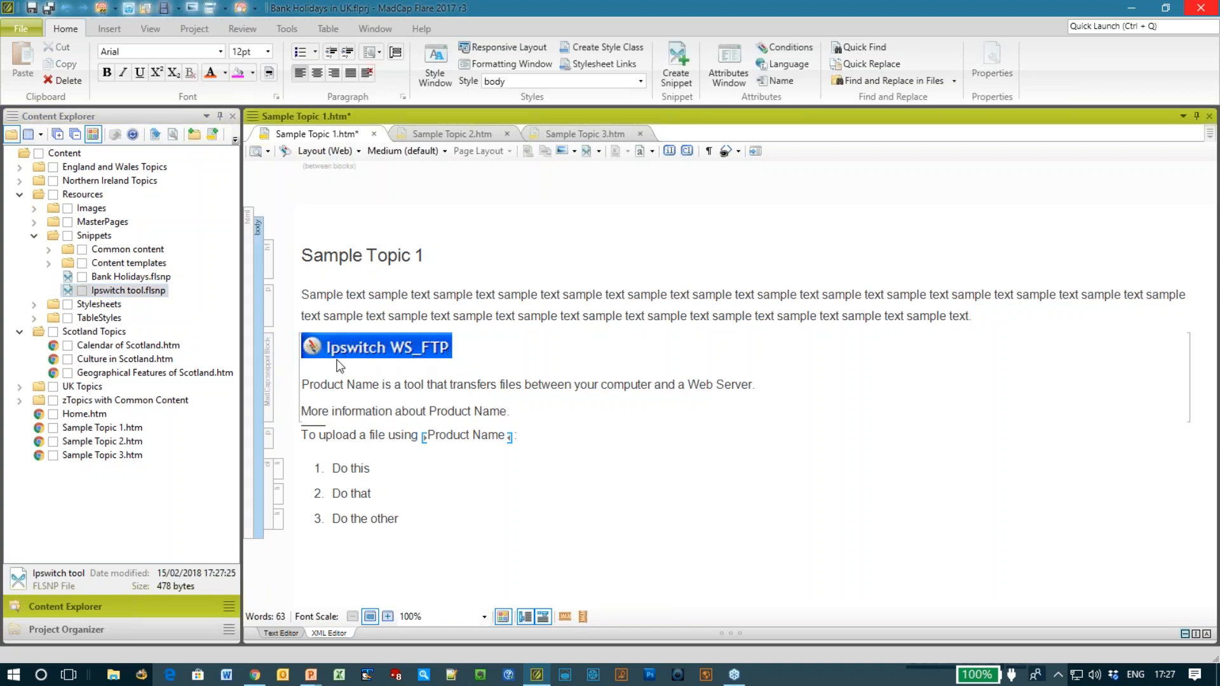
pyautogui.click(269, 368)
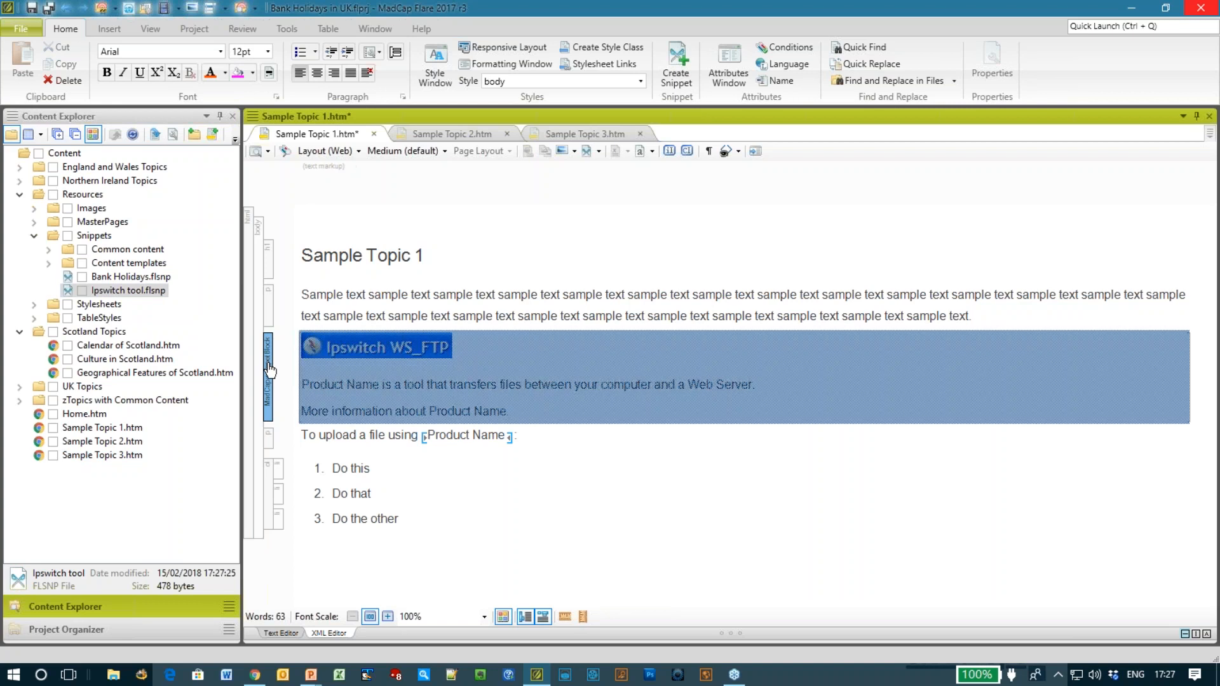
pyautogui.click(569, 389)
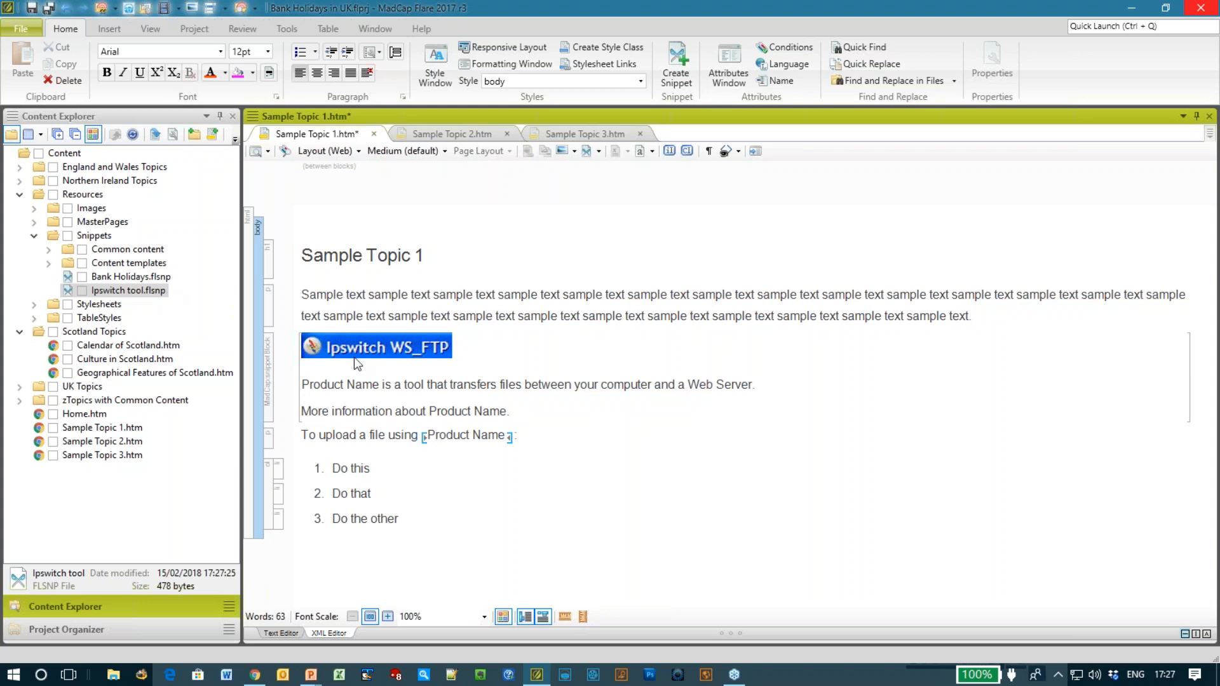
# Open the linked source file of the snippet block in Sample Topic 1
pyautogui.click(485, 385)
pyautogui.rightClick(485, 385)
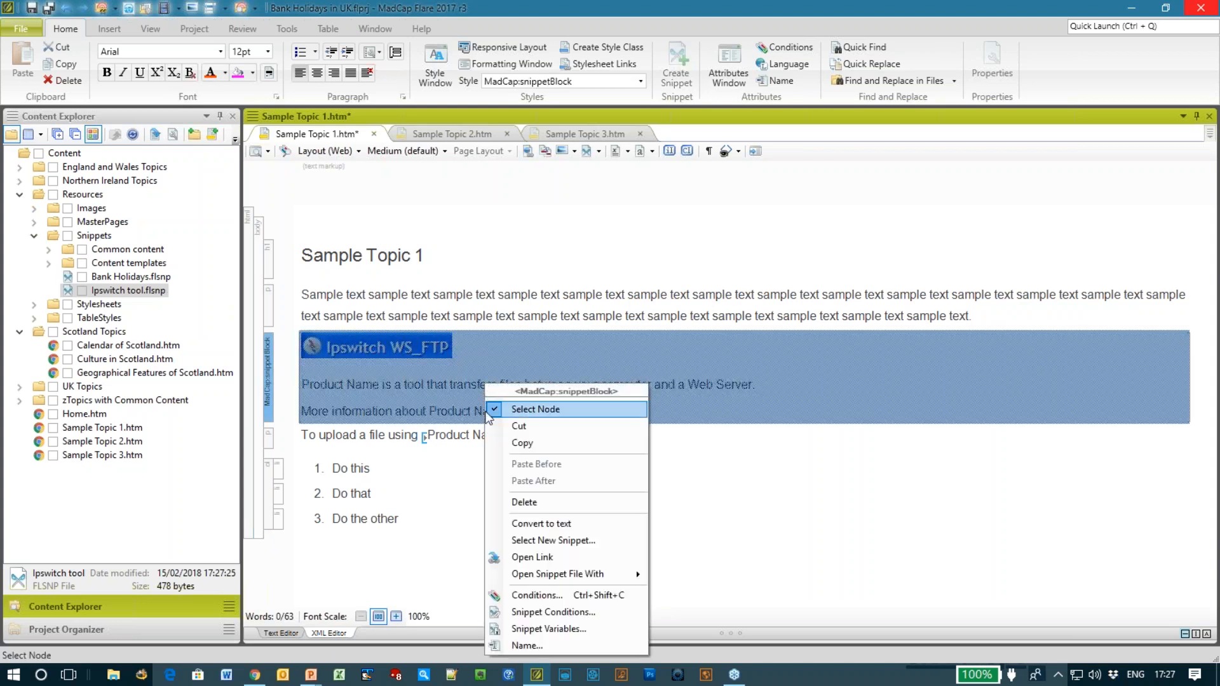
pyautogui.click(522, 554)
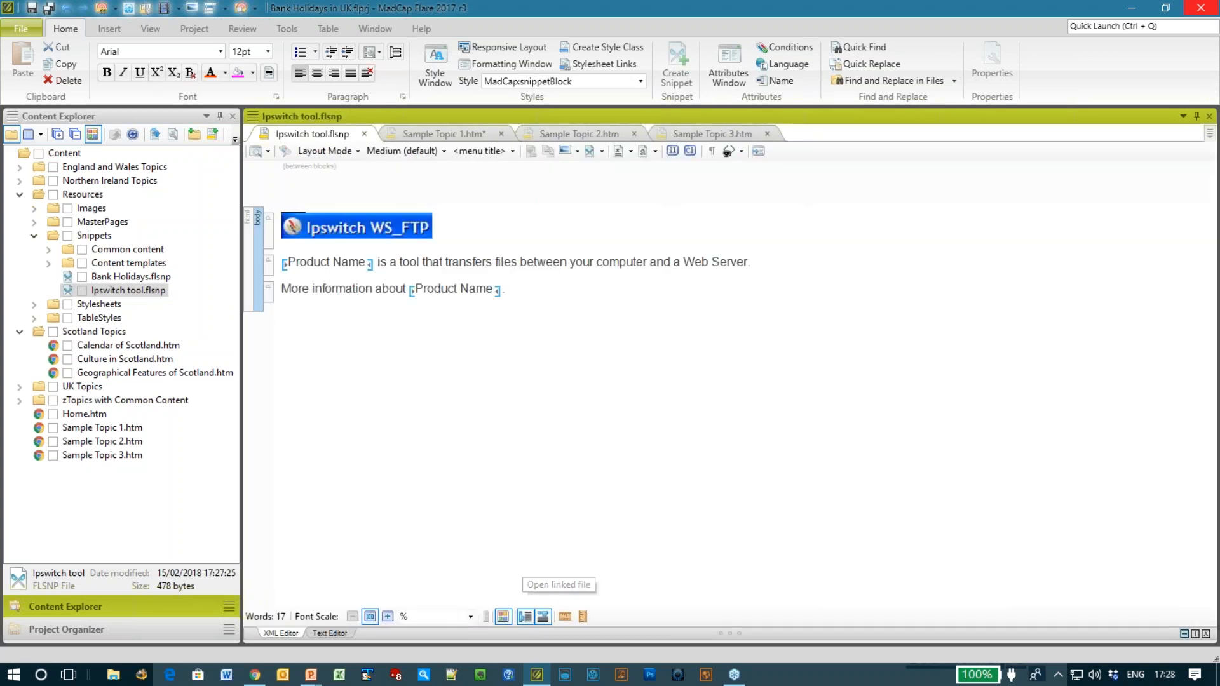
# Add a final paragraph "More text." to the Ipswitch tool snippet, save all files and return to Sample Topic 1
pyautogui.click(523, 294)
pyautogui.press('Return')
pyautogui.write('More t')
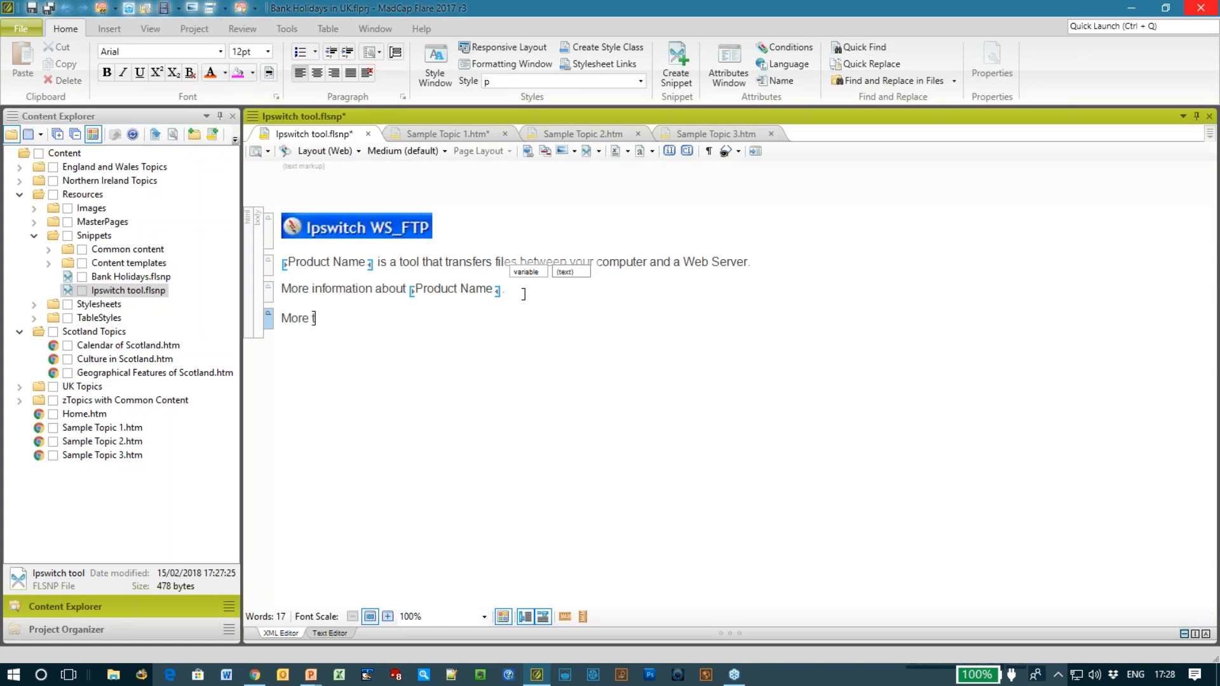
pyautogui.write('ext')
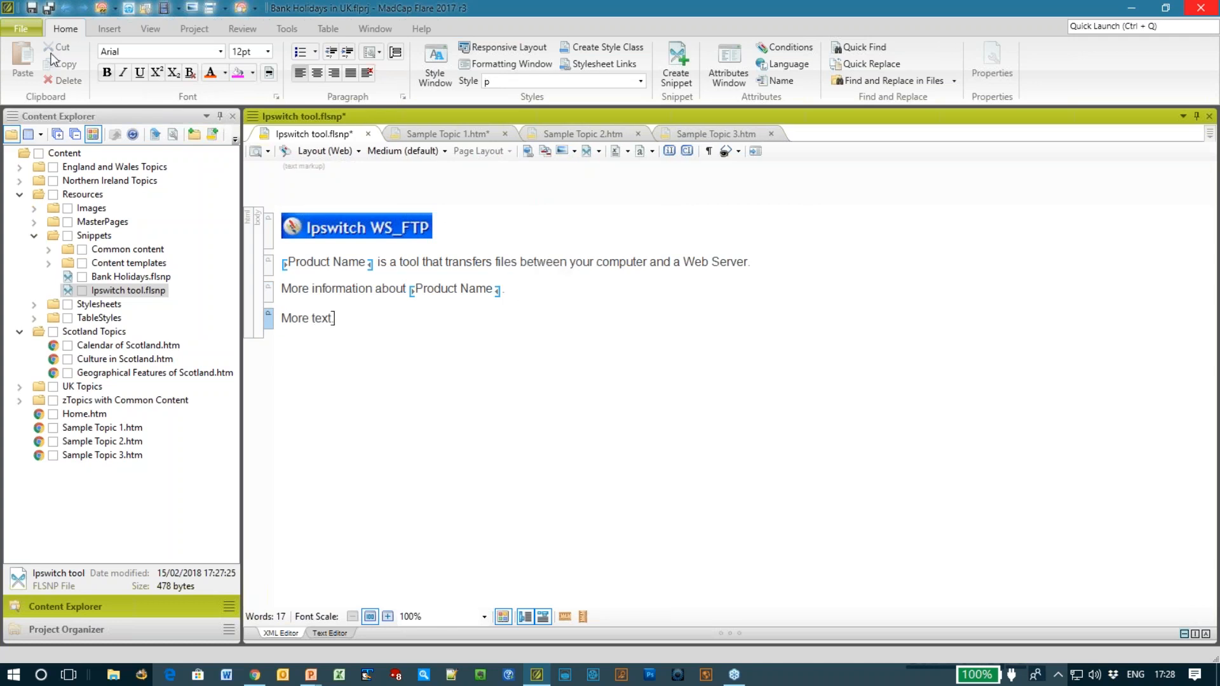
pyautogui.click(50, 11)
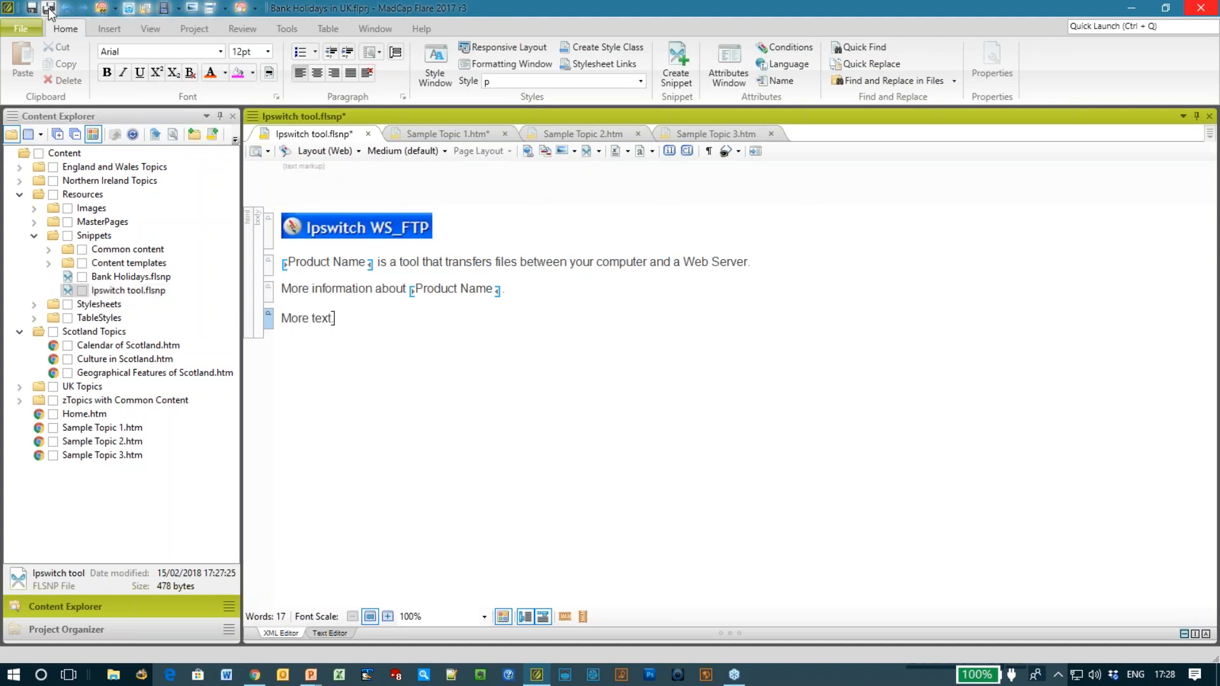
pyautogui.click(448, 139)
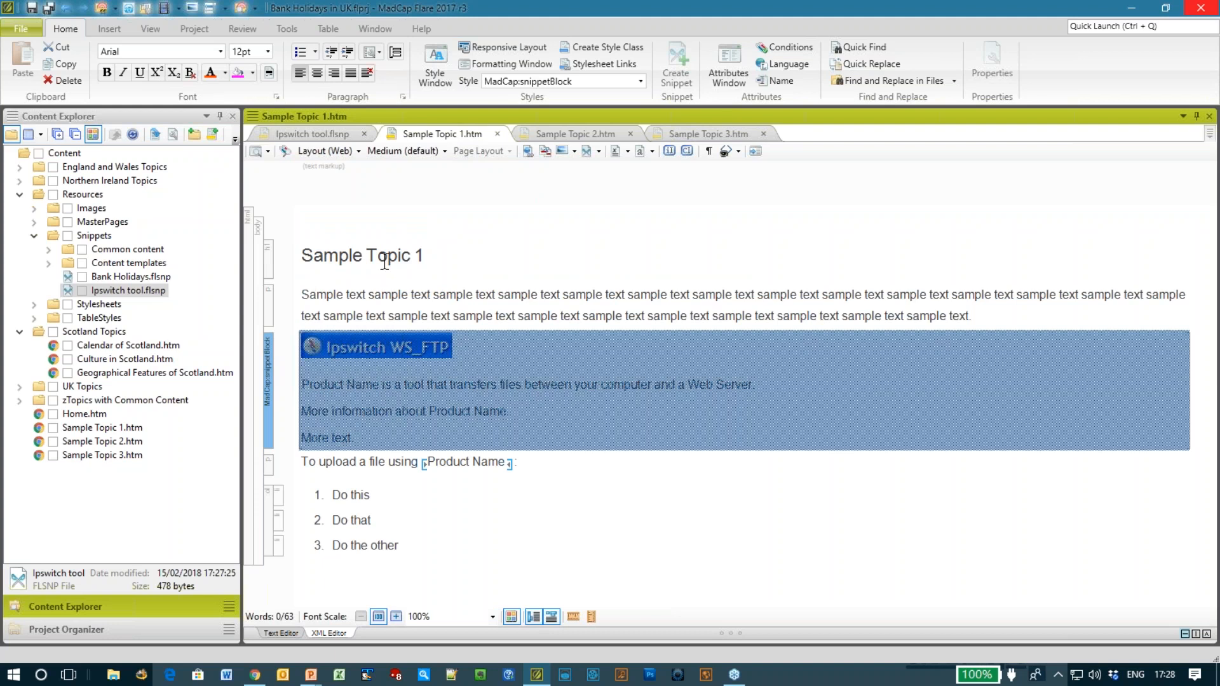
# Open Sample Topic 2 and add an empty paragraph after the sample text paragraph
pyautogui.doubleClick(98, 442)
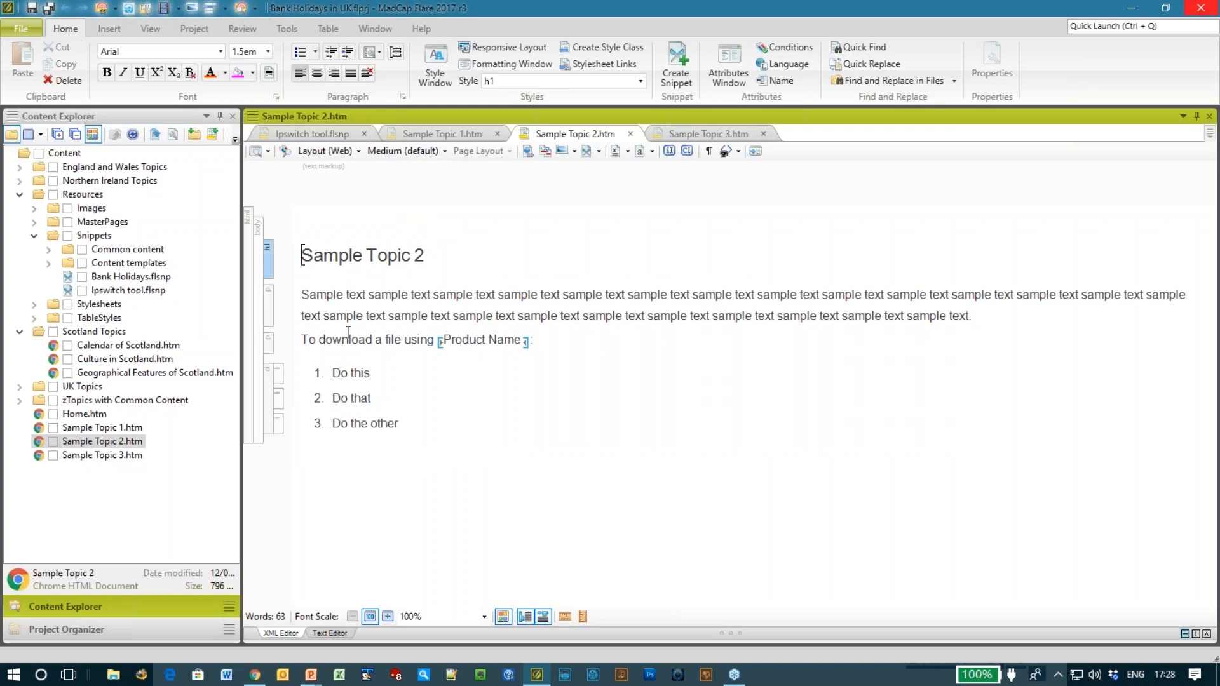
pyautogui.click(486, 339)
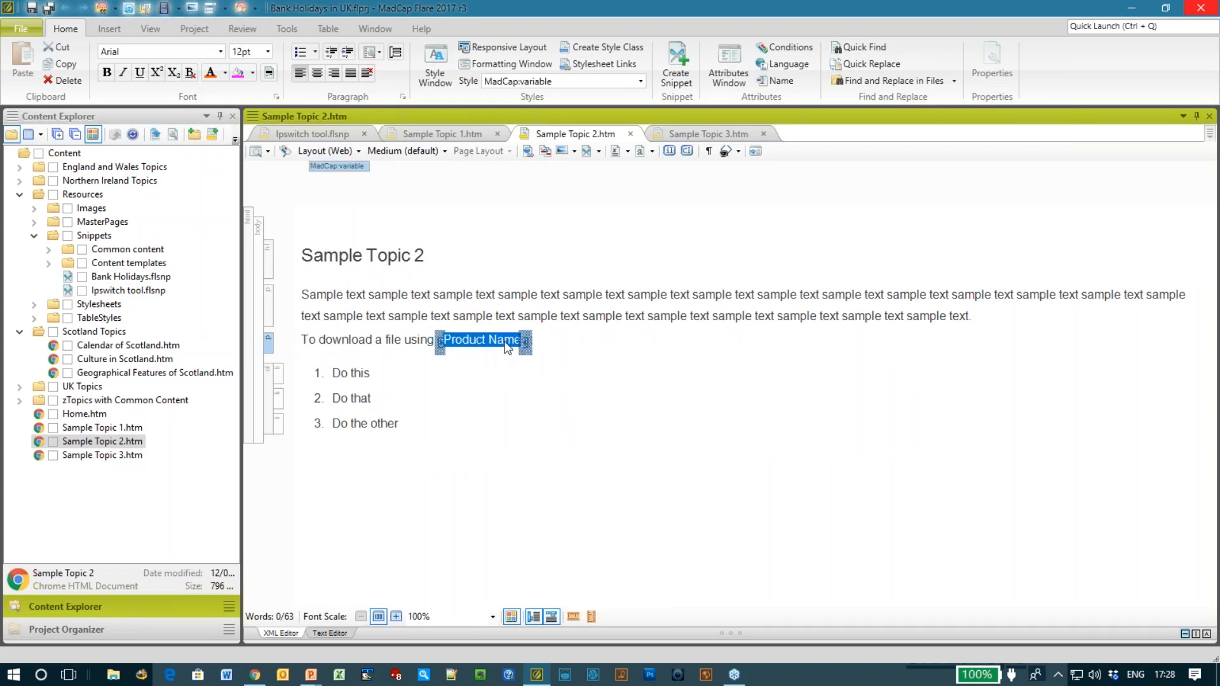
pyautogui.moveTo(507, 347)
pyautogui.click(995, 315)
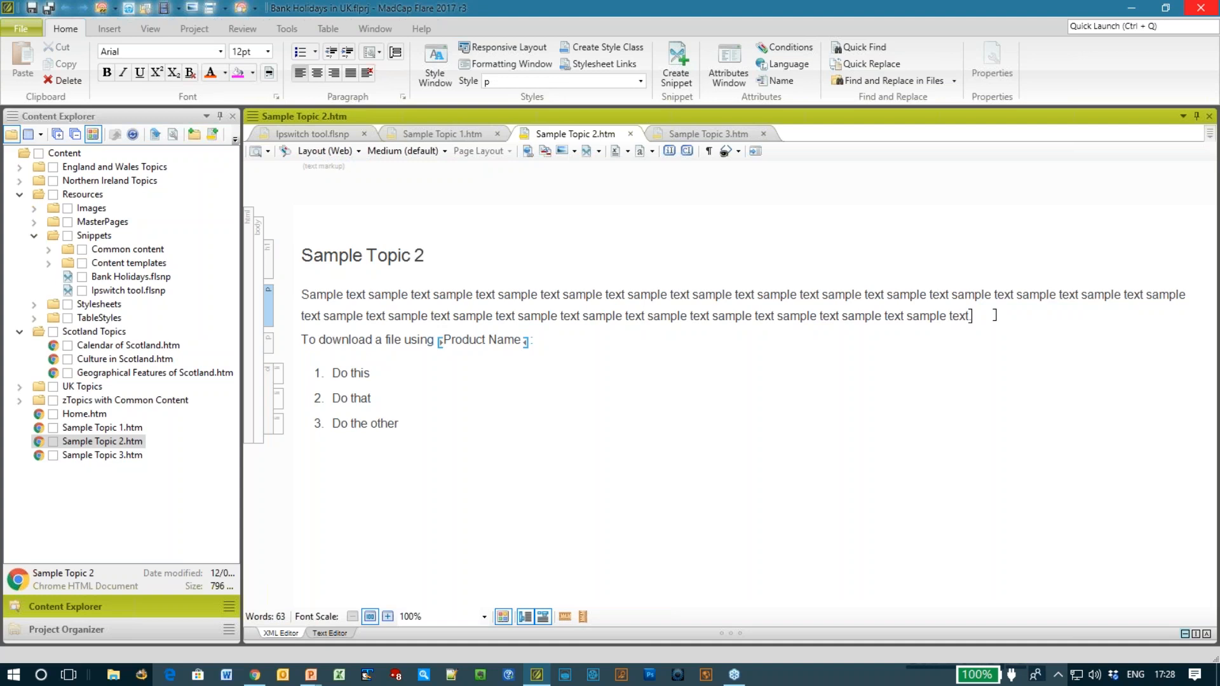
pyautogui.press('Return')
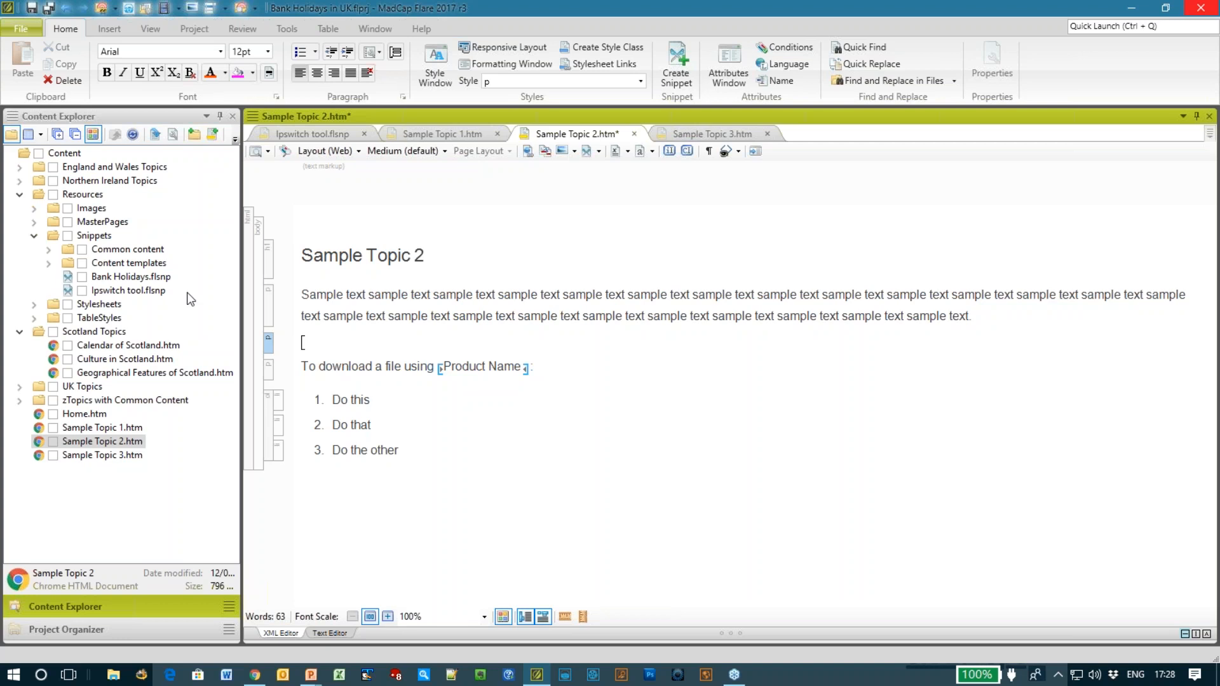
# Insert the Ipswitch tool snippet into the empty paragraph of Sample Topic 2, and undo the insertion
pyautogui.moveTo(140, 288); pyautogui.dragTo(303, 346)
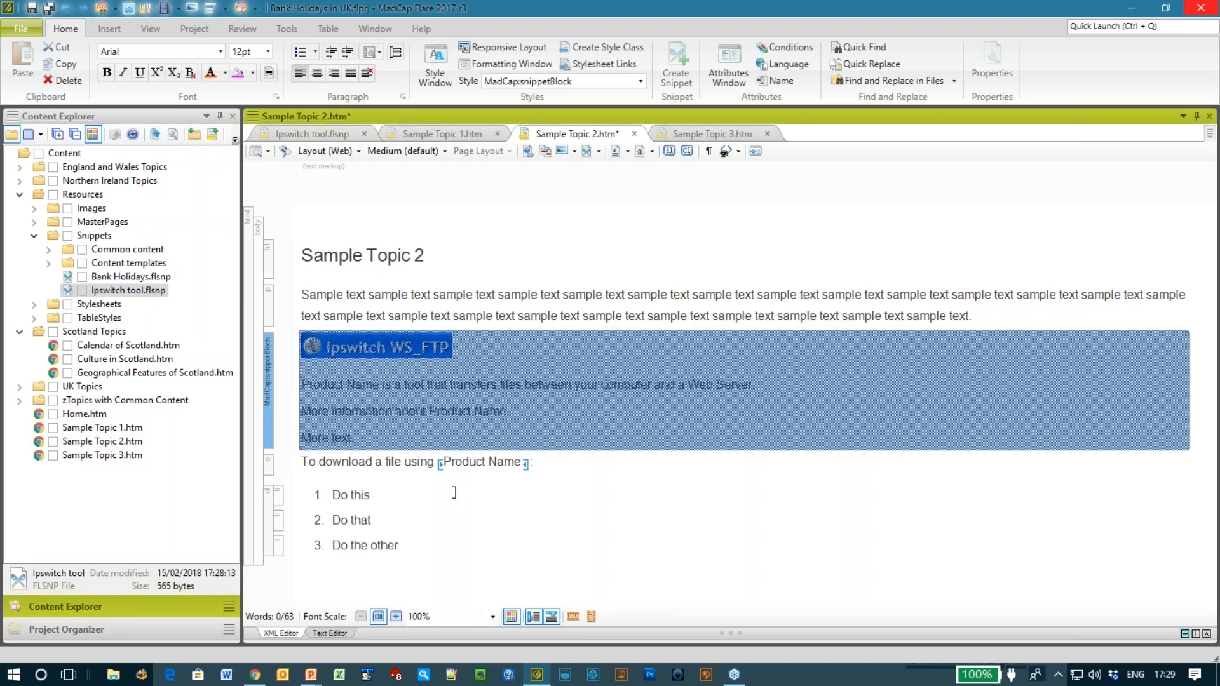
pyautogui.click(455, 493)
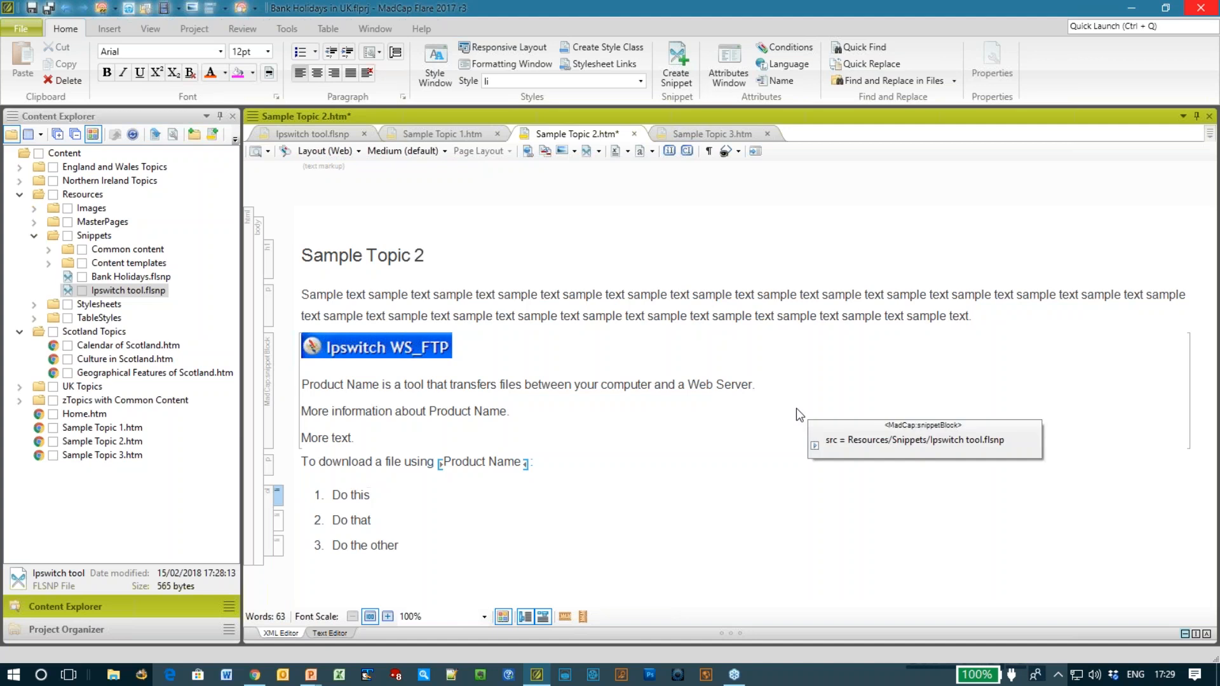
pyautogui.hotkey('ctrl', 'z')
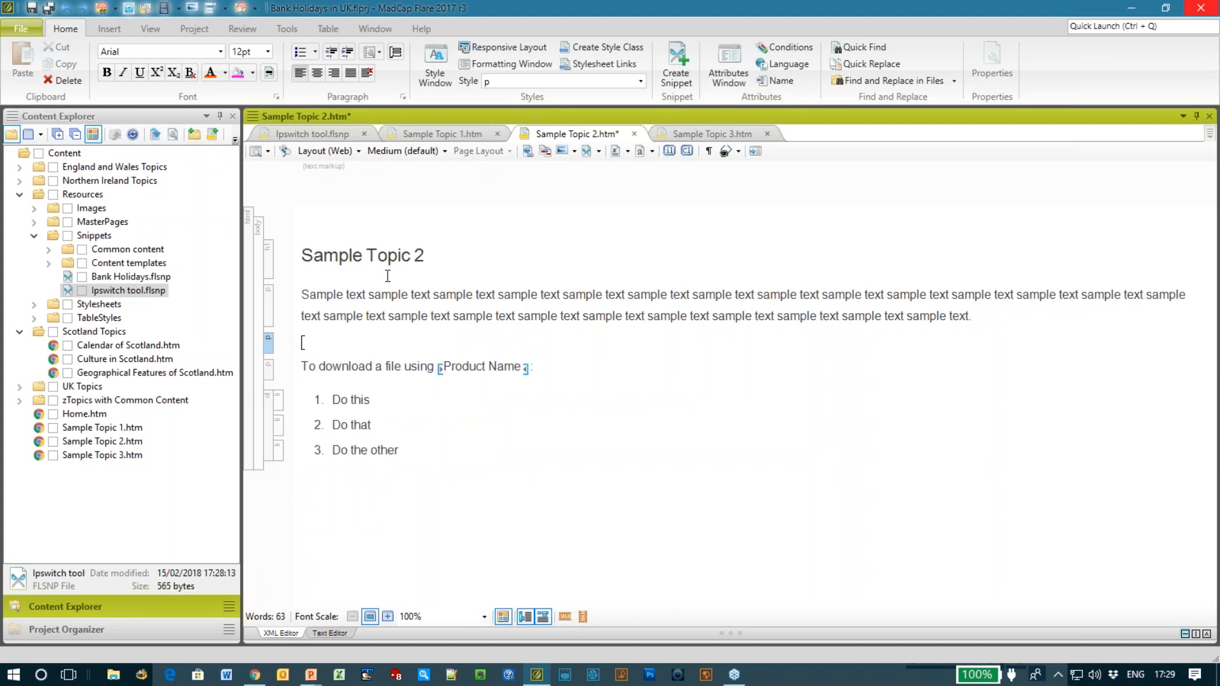
# Pin the Ipswitch tool snippet in the list of recently used snippets
pyautogui.click(599, 153)
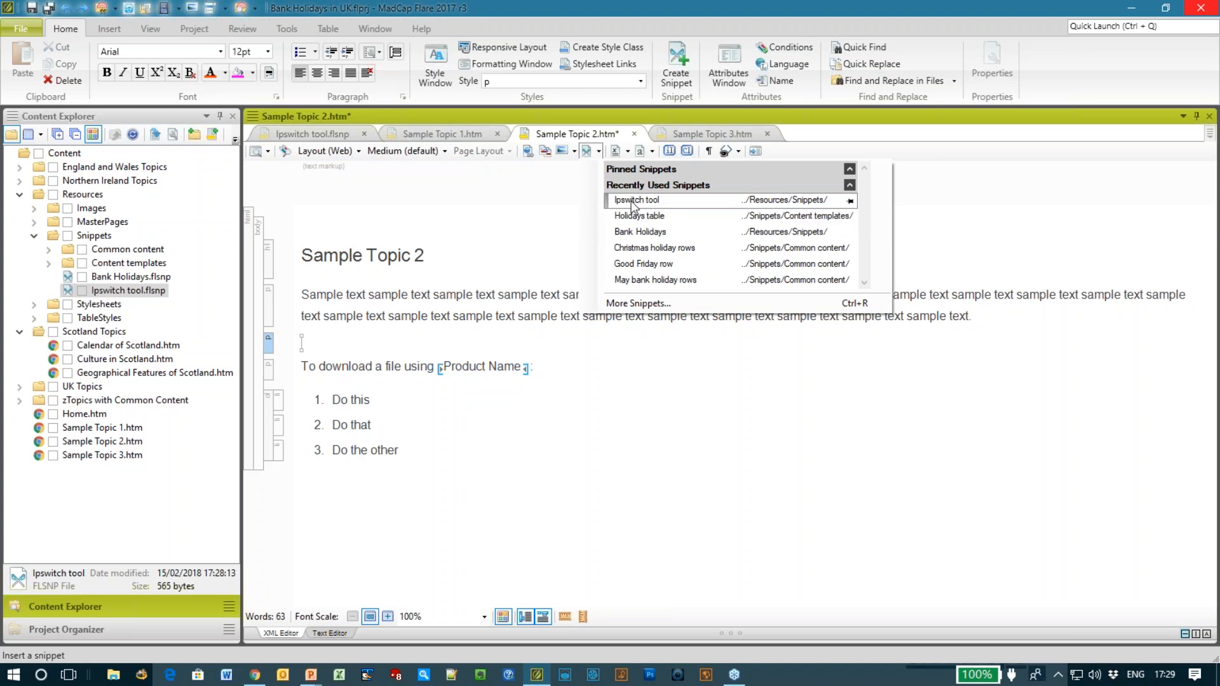
pyautogui.click(850, 202)
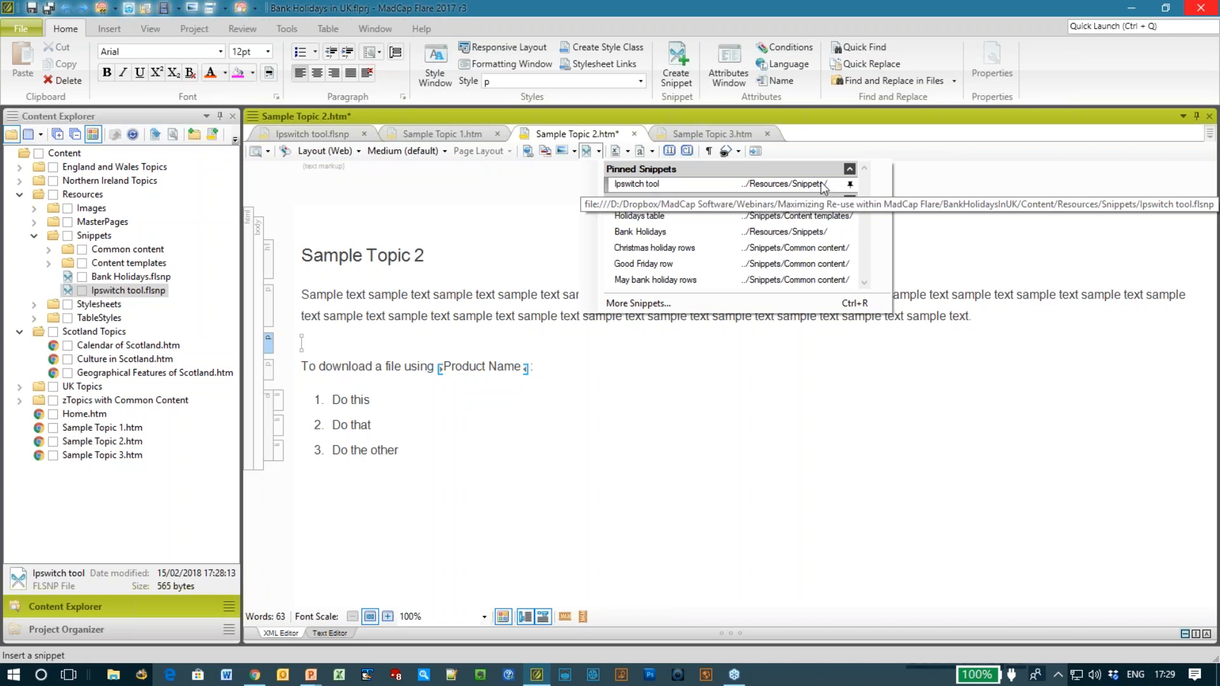
pyautogui.click(833, 366)
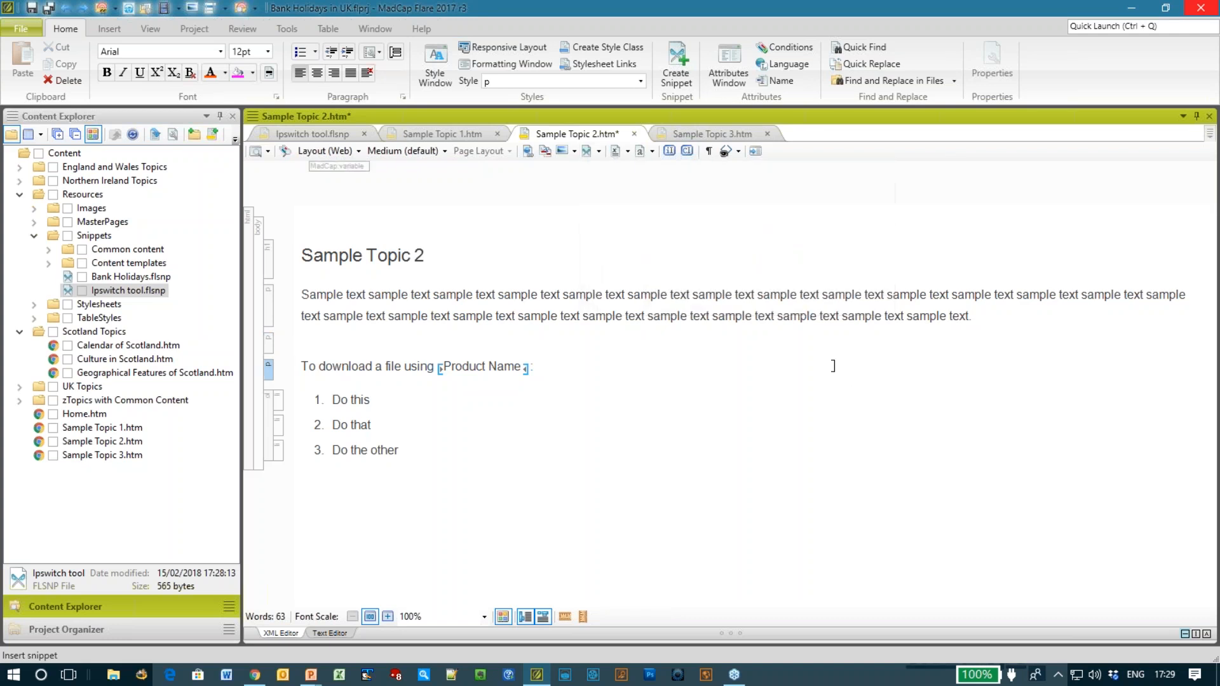
# Review the snippets available in the Insert Snippet Link dialog and in the quick list of pinned and recently used snippets
pyautogui.click(586, 151)
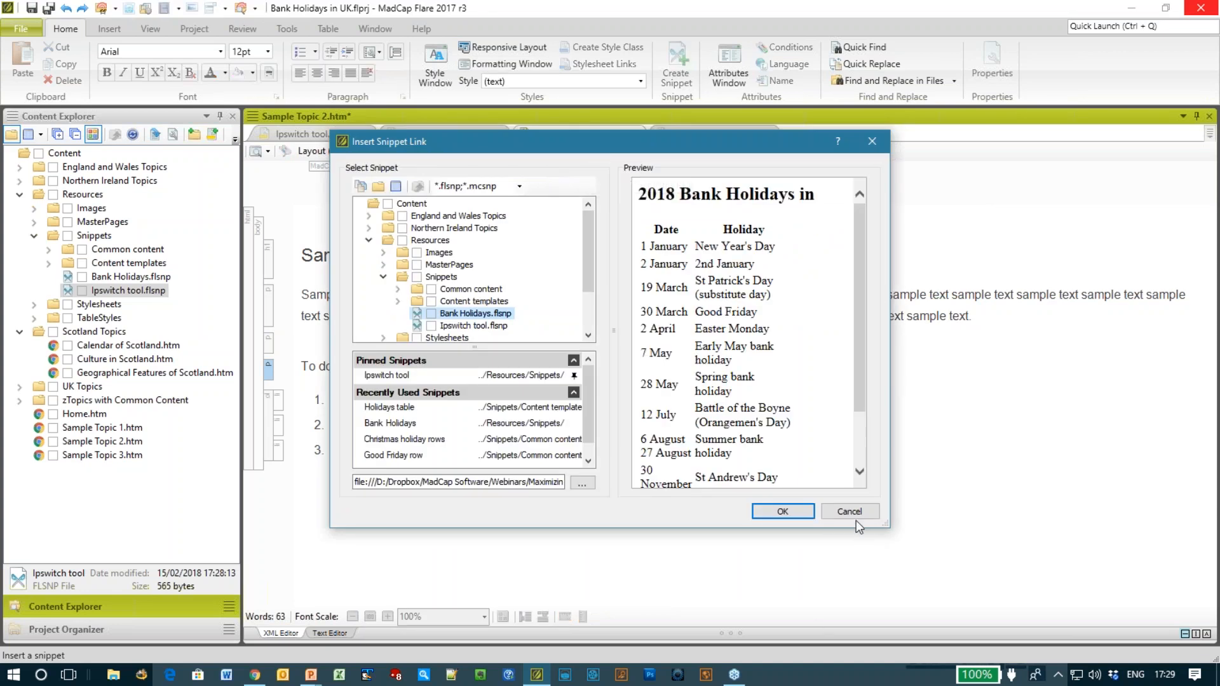
pyautogui.click(856, 518)
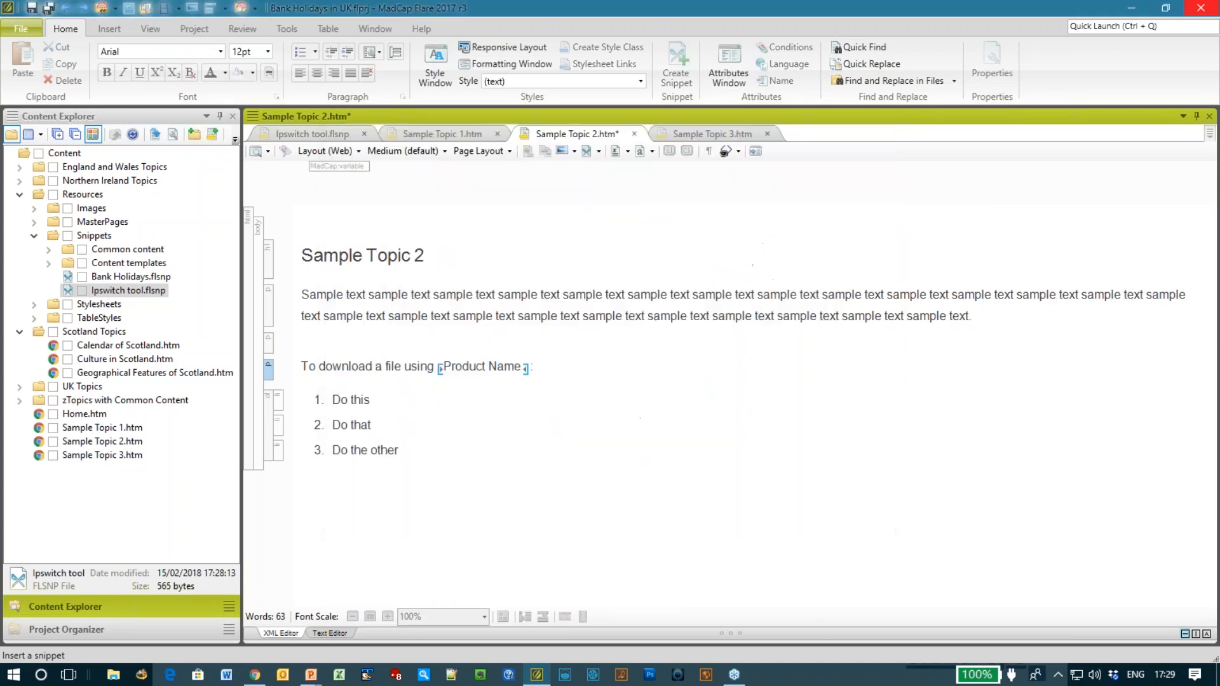
pyautogui.click(599, 152)
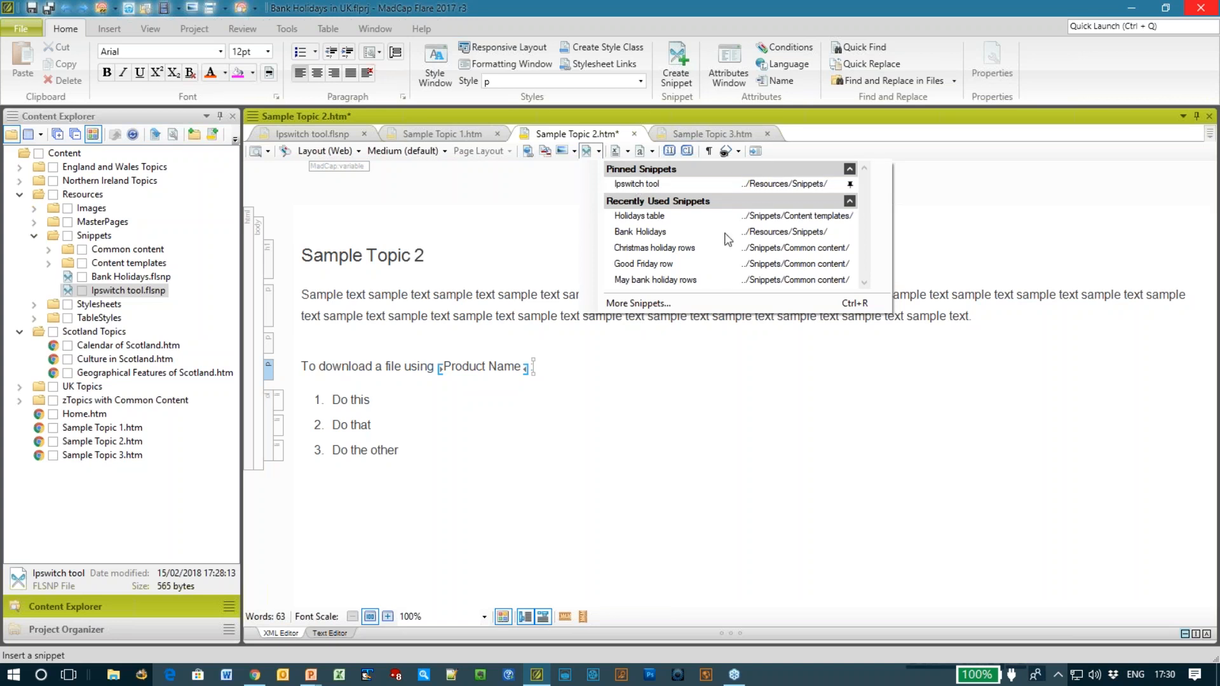
pyautogui.moveTo(735, 387); pyautogui.dragTo(737, 389)
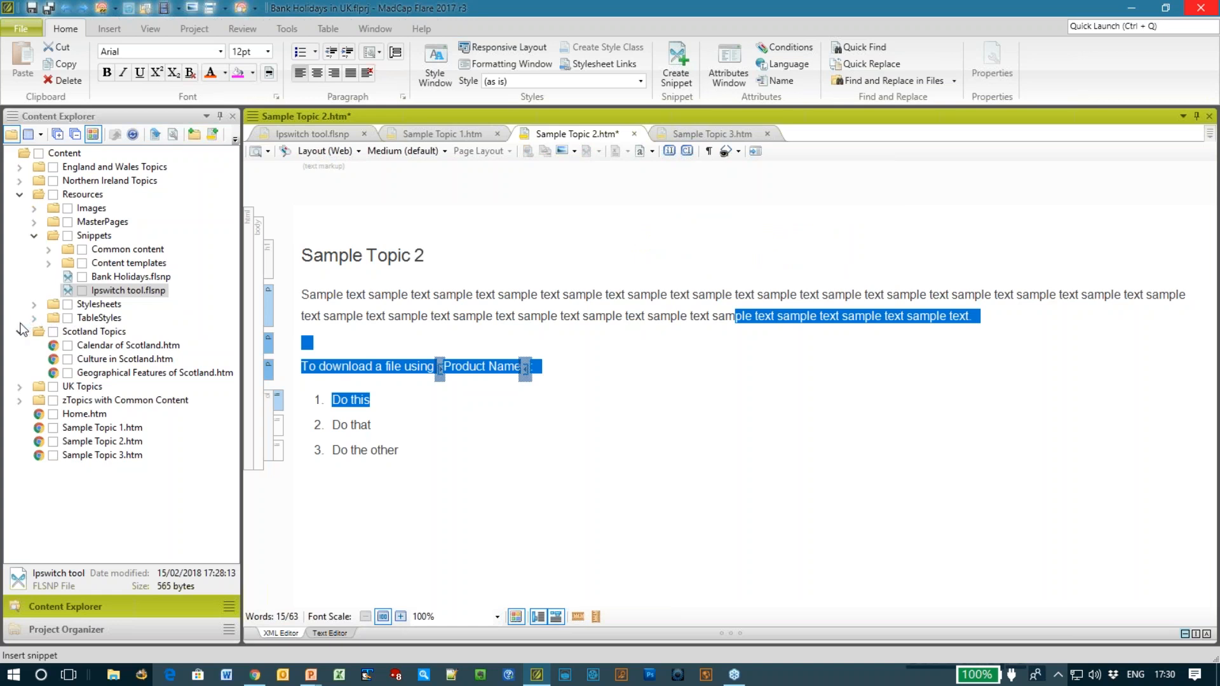
# Open Sample Topic 3 and add an empty paragraph after the sentence introducing the table of holidays
pyautogui.doubleClick(99, 455)
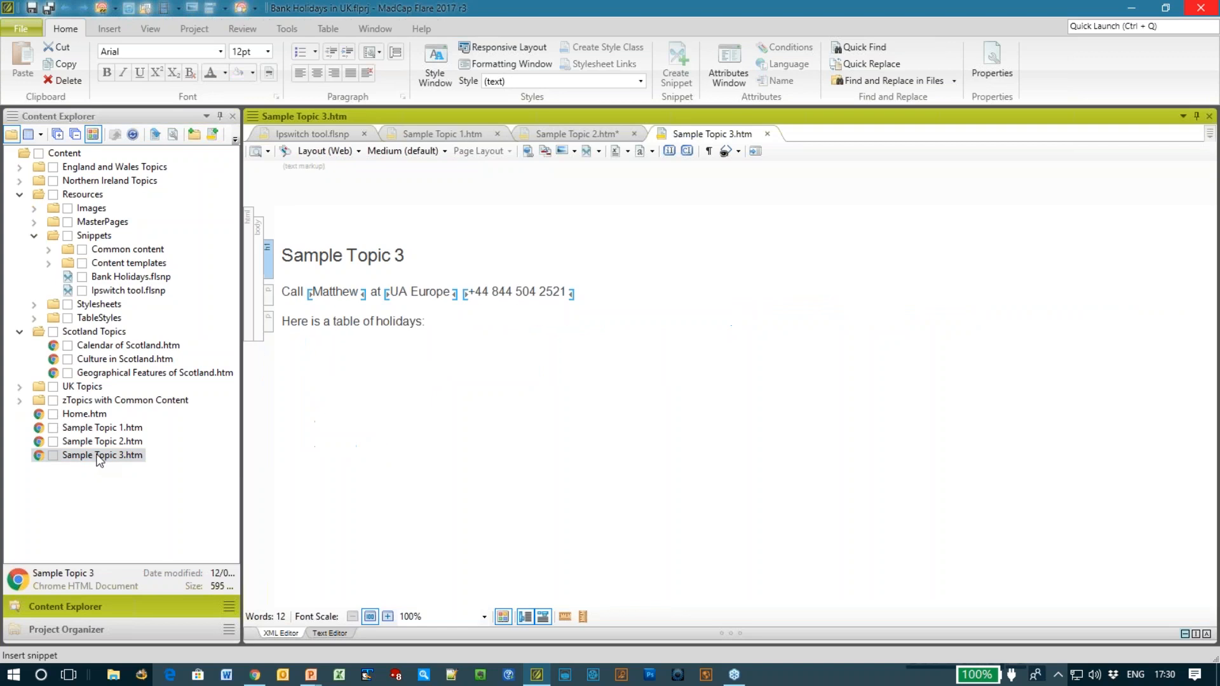
pyautogui.click(459, 312)
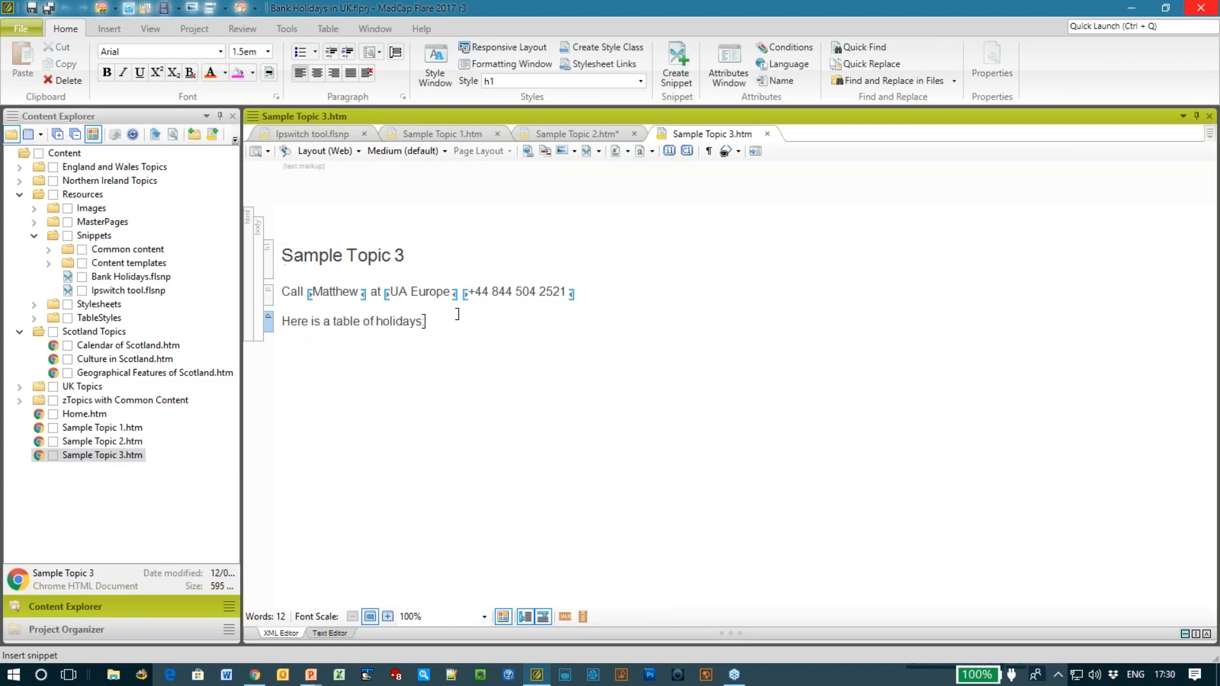
pyautogui.press('Return')
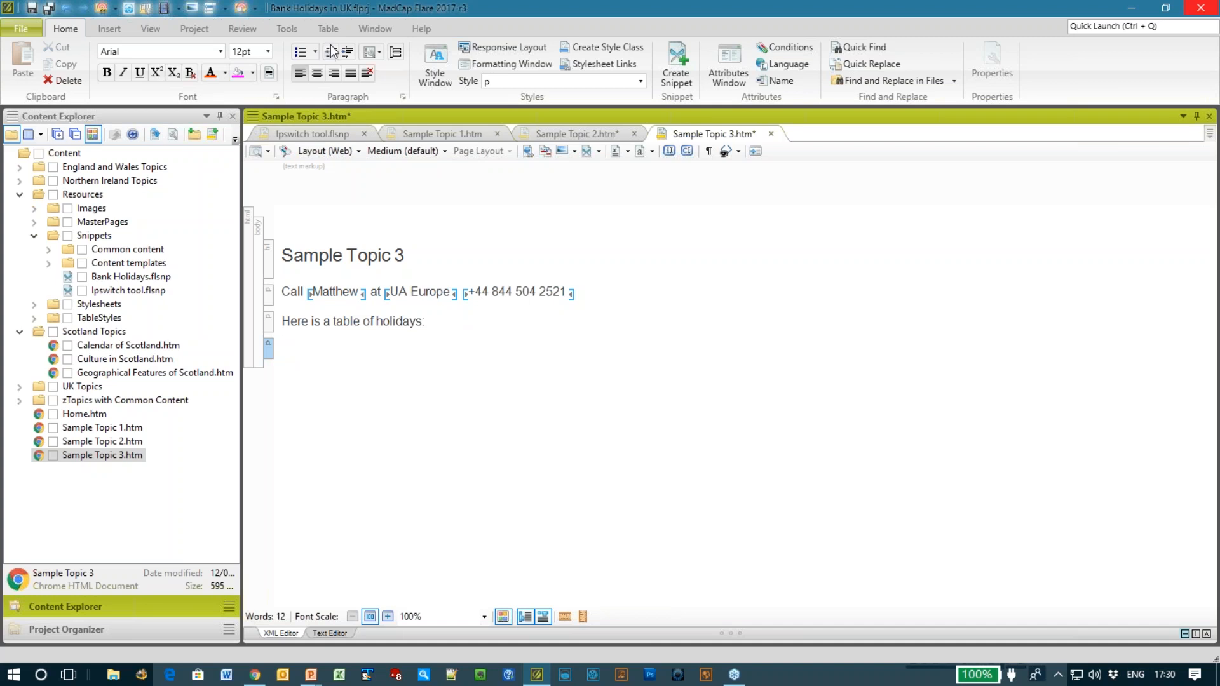
# Insert the Holidays table snippet from the Content templates folder into the empty paragraph of Sample Topic 3
pyautogui.click(328, 29)
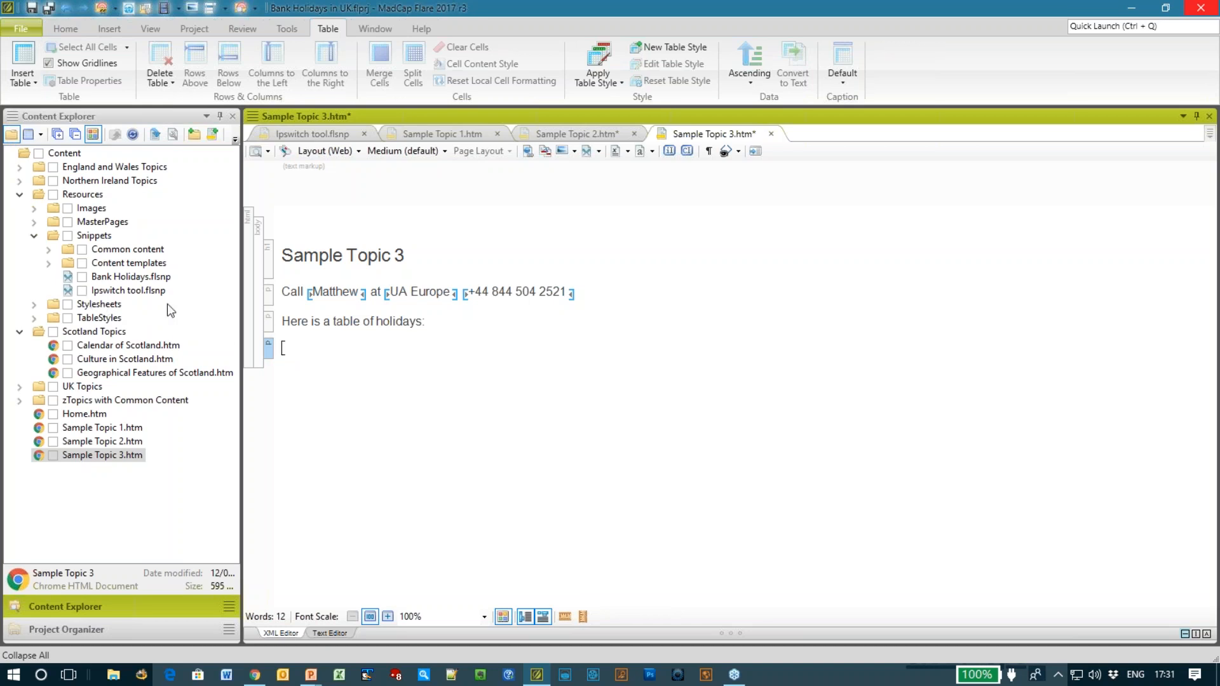
pyautogui.click(48, 263)
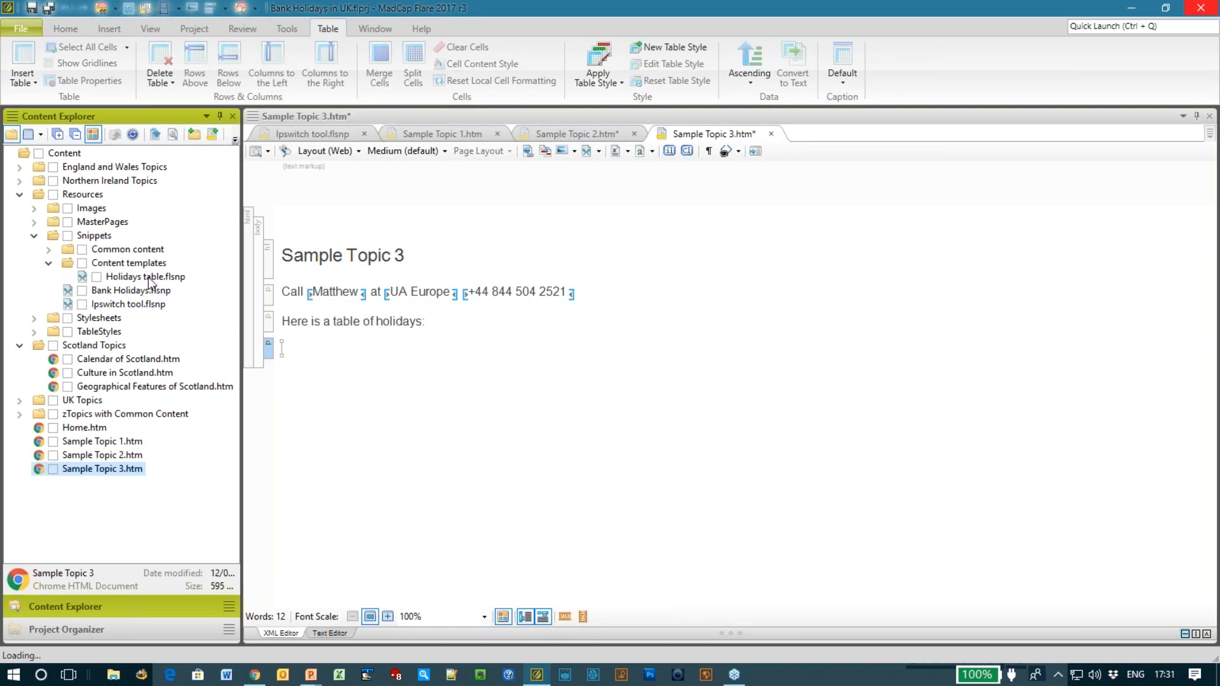
pyautogui.moveTo(149, 278); pyautogui.dragTo(288, 361)
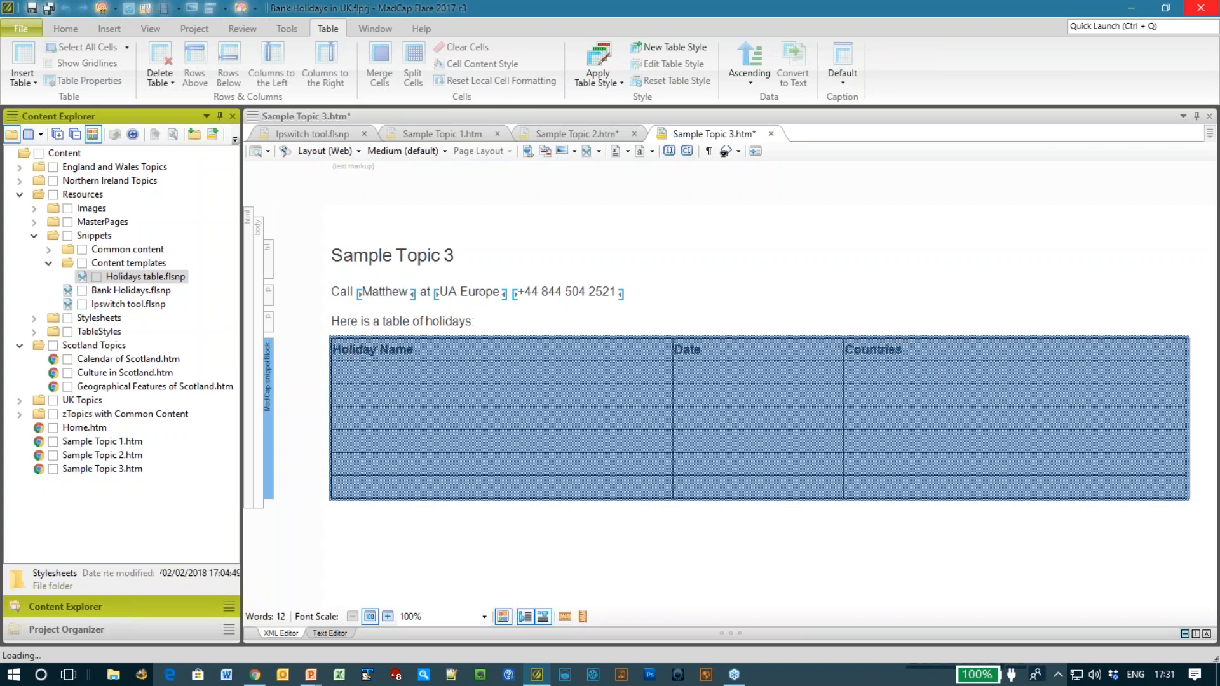
pyautogui.click(559, 463)
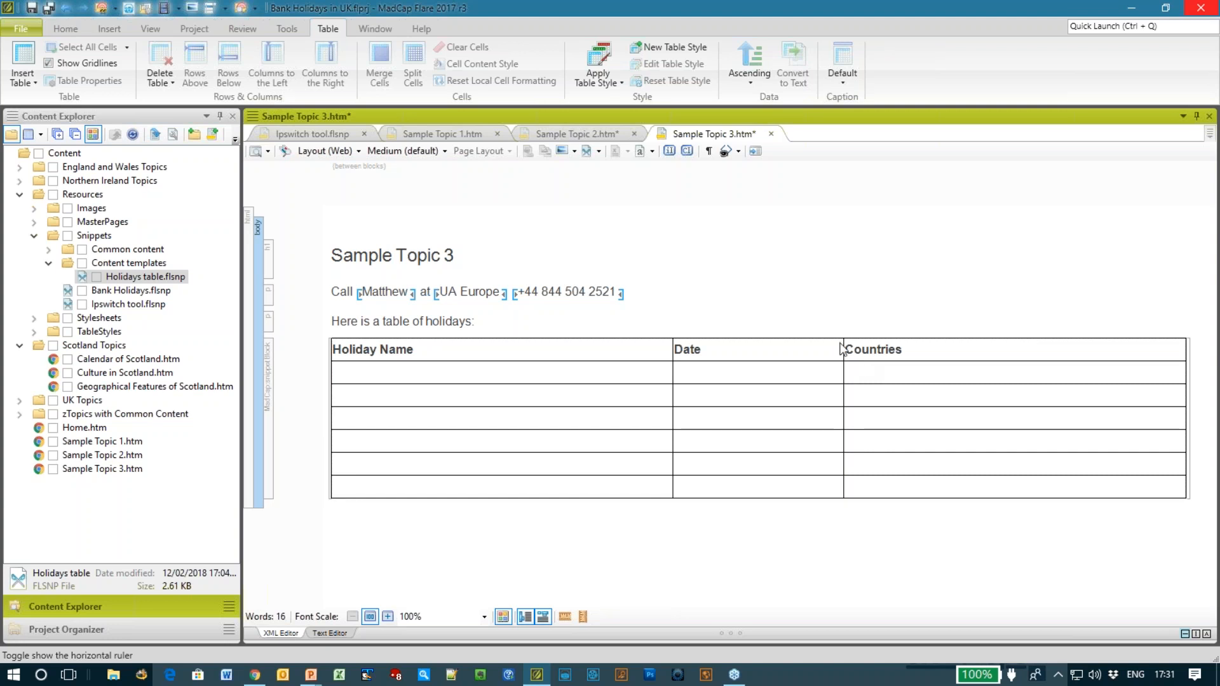
# Convert the inserted Holidays table snippet in Sample Topic 3 to text
pyautogui.click(418, 369)
pyautogui.rightClick(418, 368)
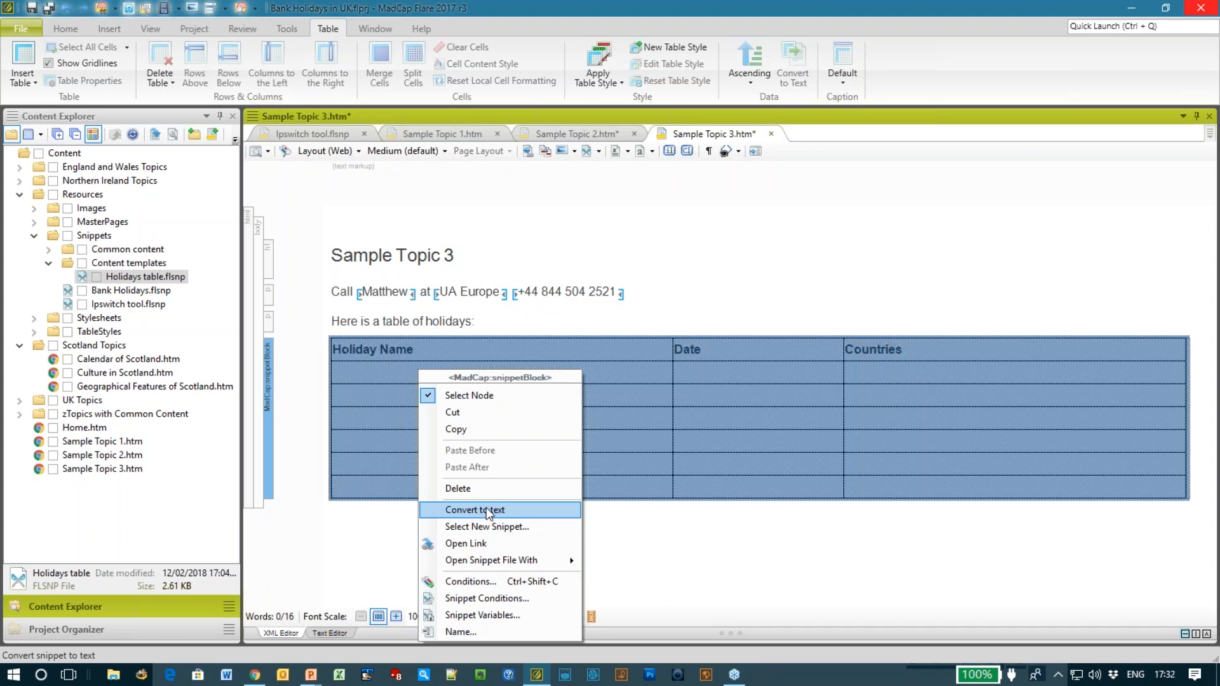
pyautogui.click(488, 512)
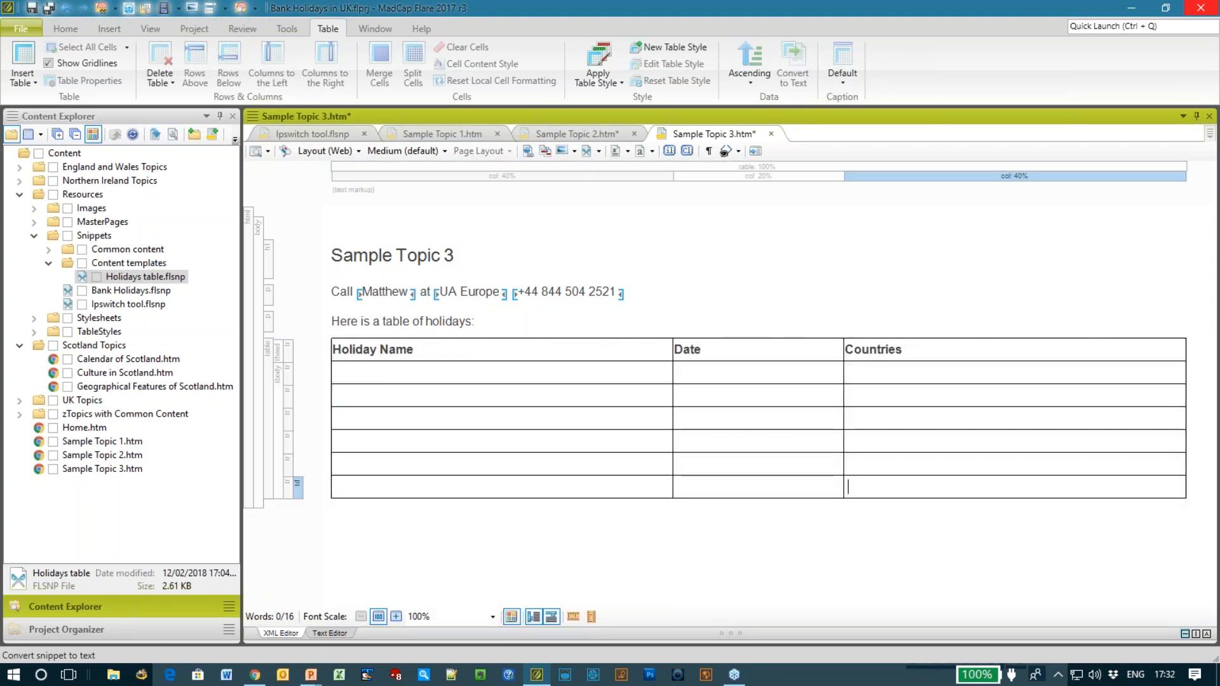
# Fill the first three cells under Holiday Name with the sample text asas, asasas and asa
pyautogui.click(423, 373)
pyautogui.write('asas')
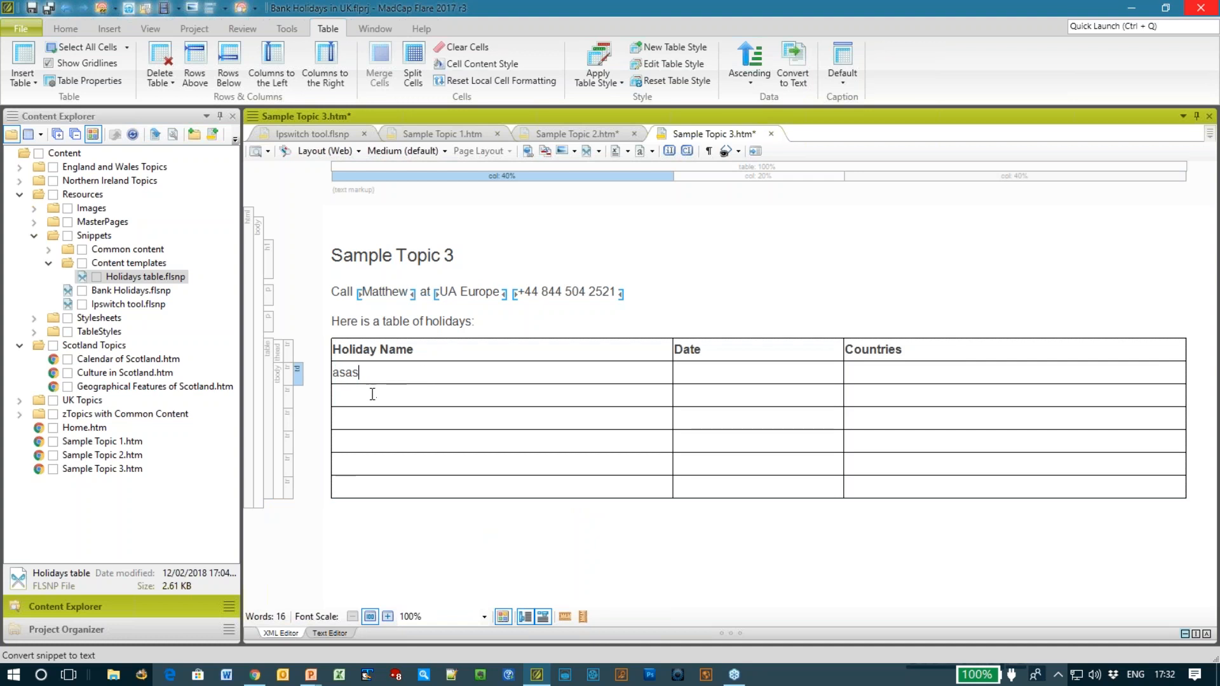
pyautogui.click(371, 395)
pyautogui.write('asasas')
pyautogui.click(363, 422)
pyautogui.write('asa')
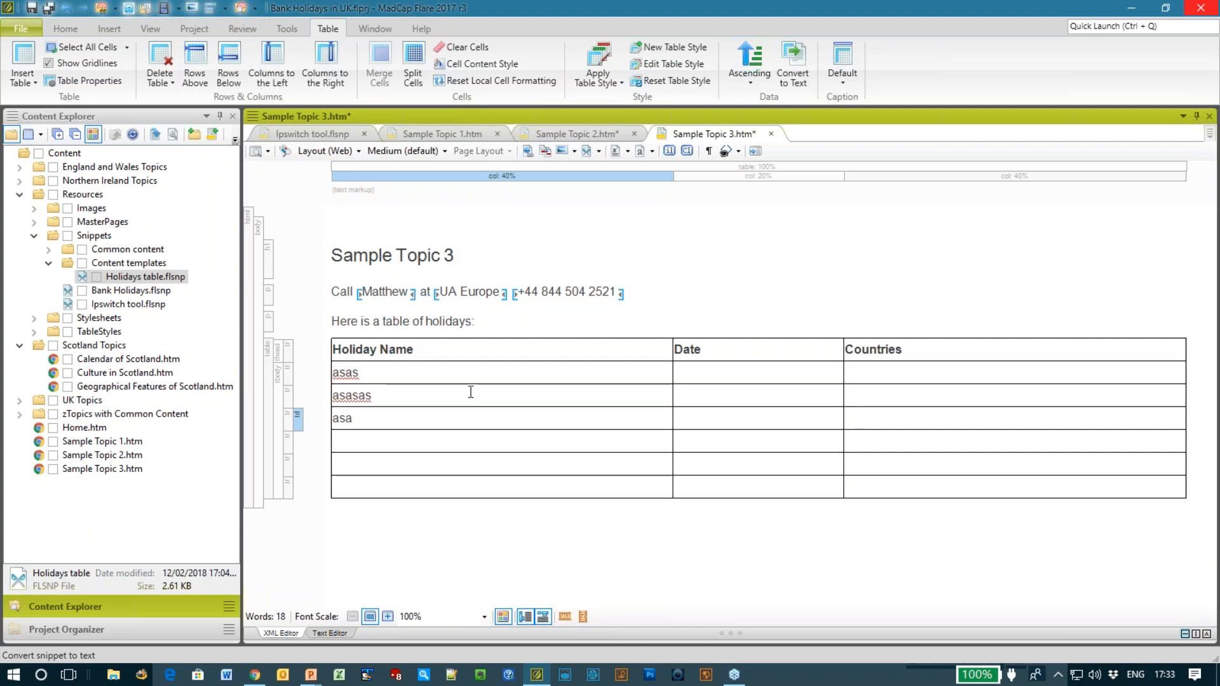
pyautogui.hotkey('alt', 'Tab')
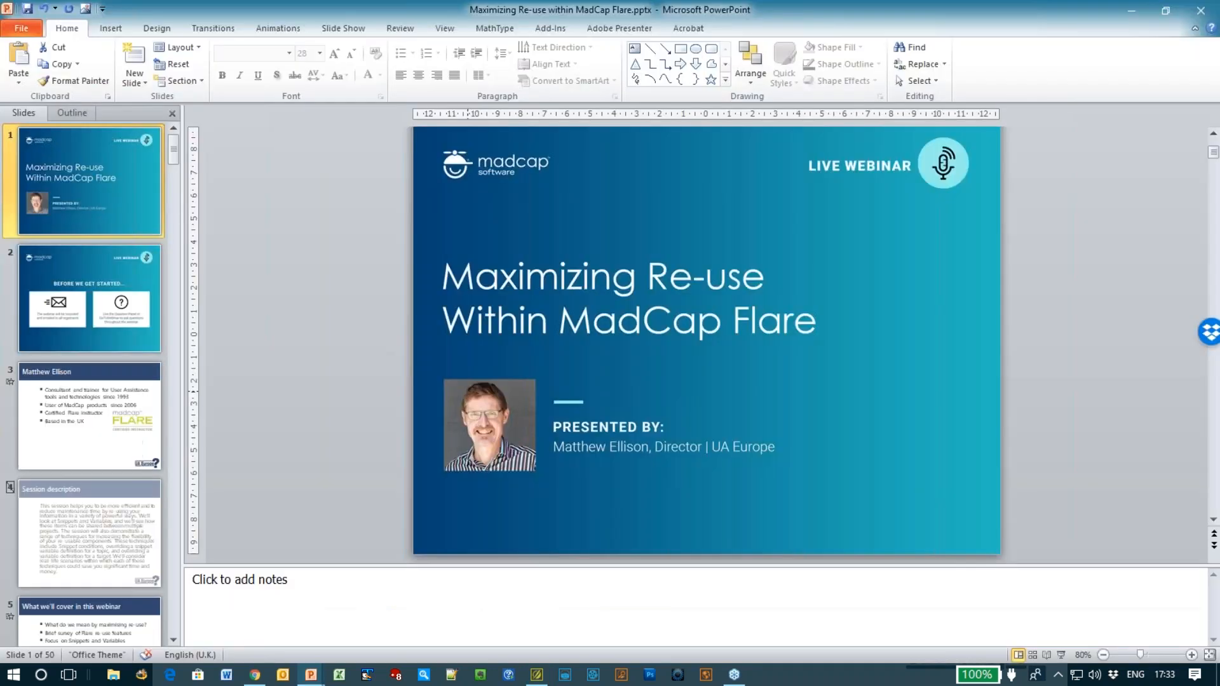
pyautogui.hotkey('alt', 'Tab')
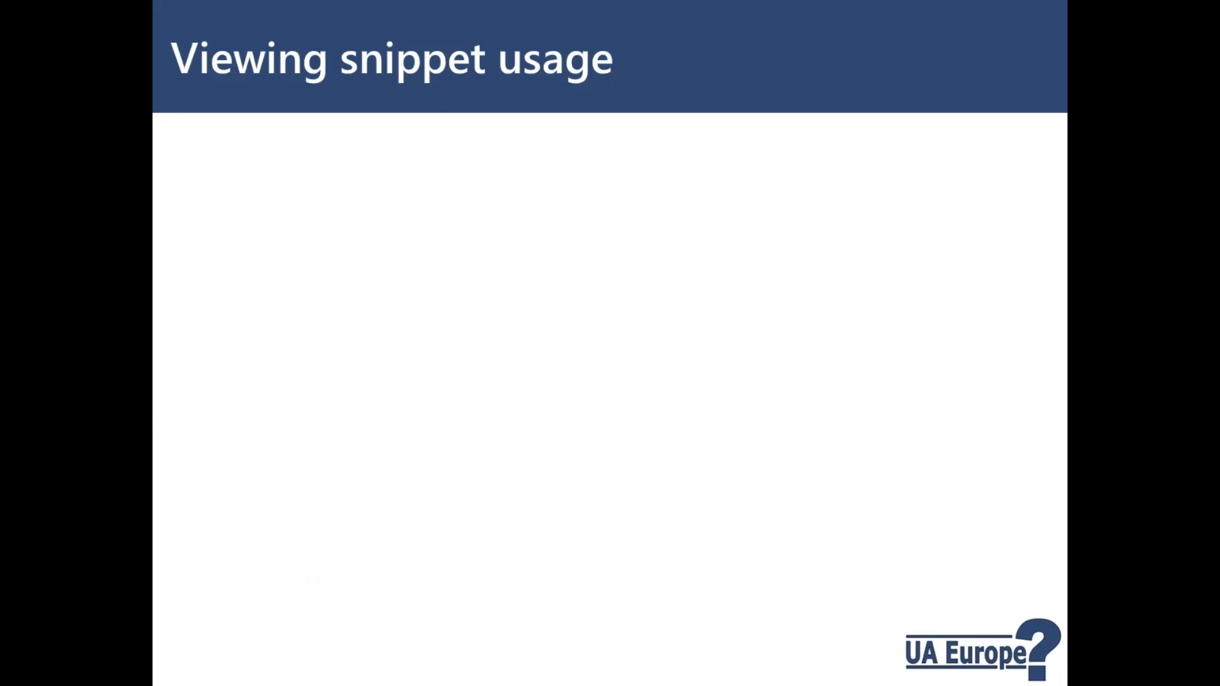
pyautogui.press('Right')
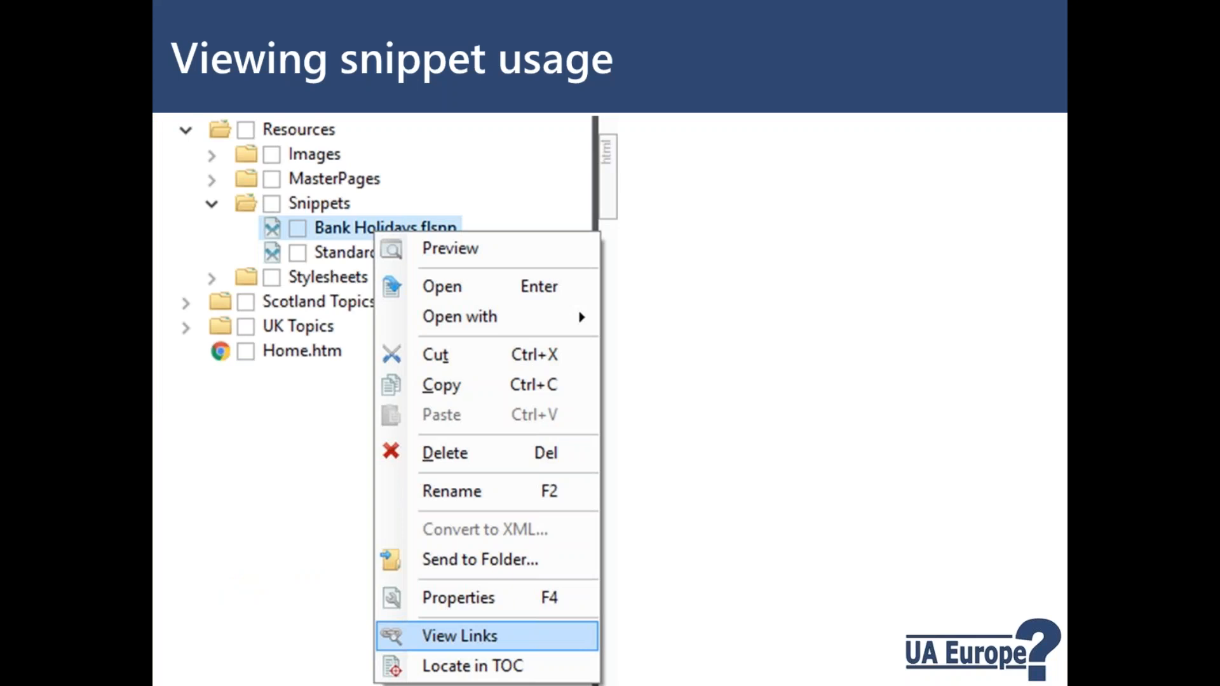
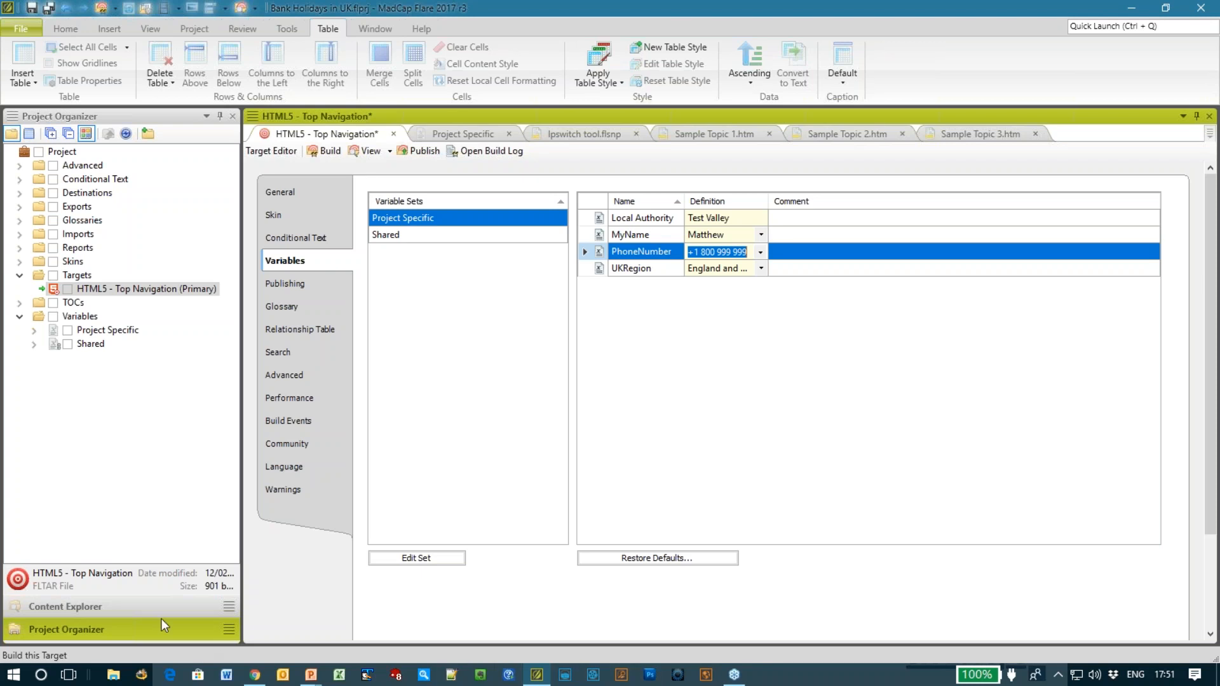
# Open the Bank Holidays snippet from the project's Snippets folder and examine the dates in its table
pyautogui.click(84, 605)
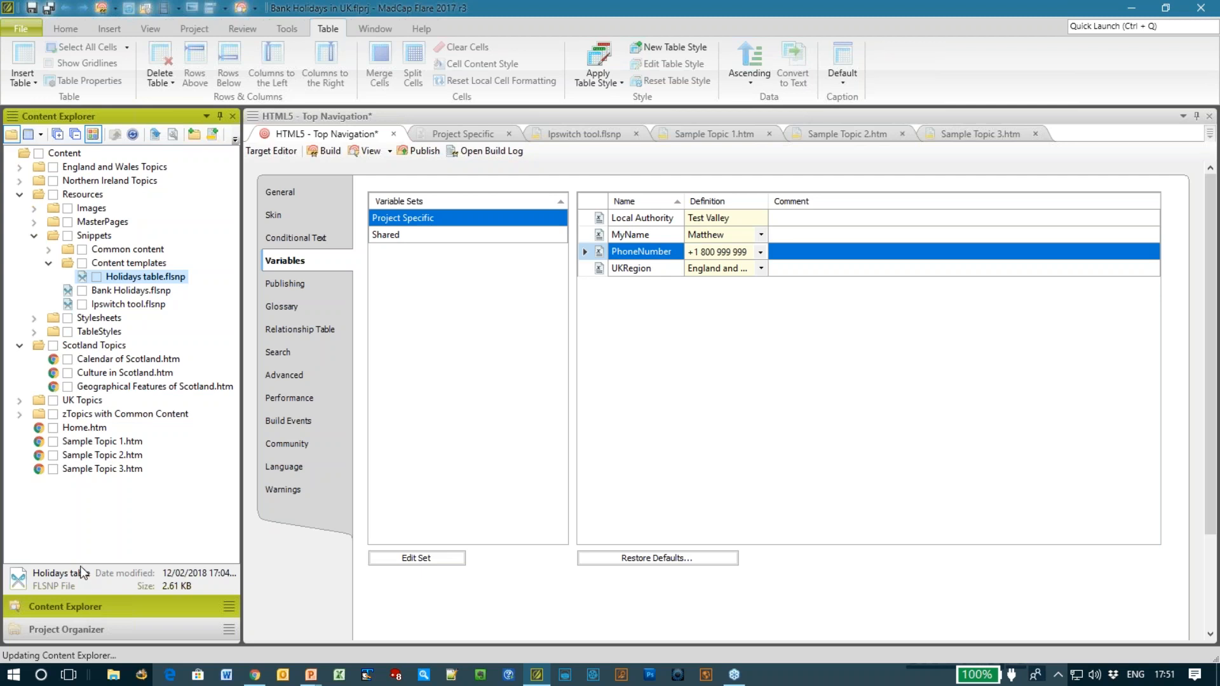
pyautogui.click(150, 291)
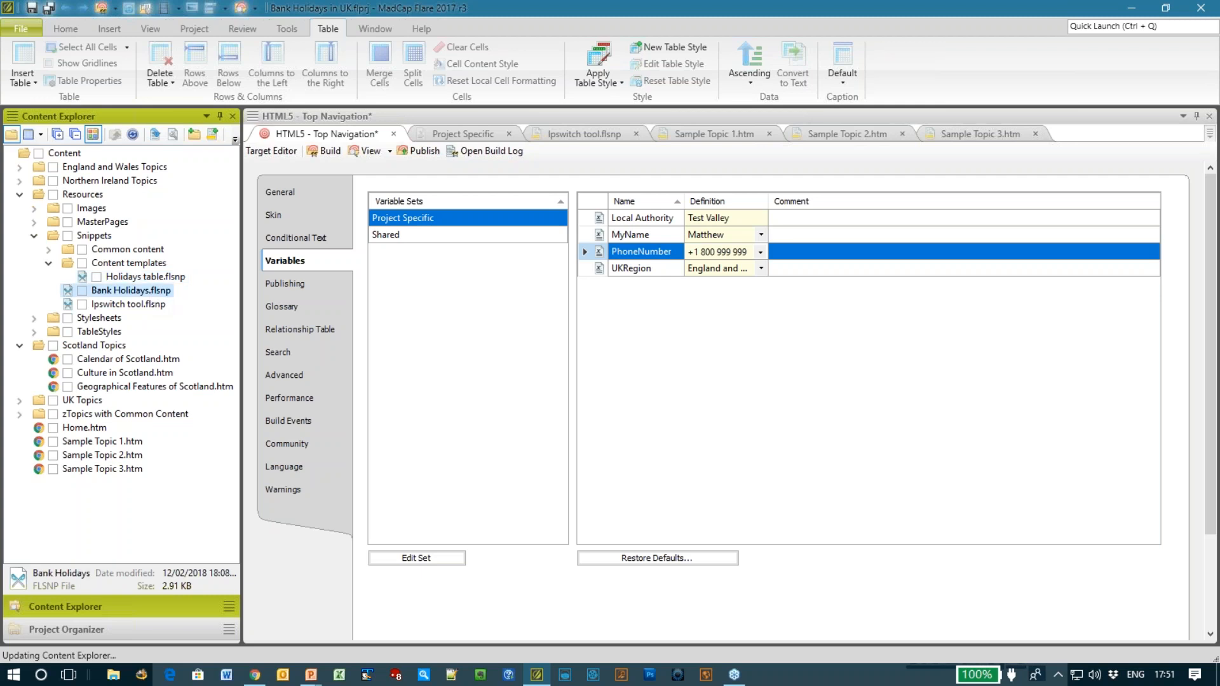
pyautogui.doubleClick(150, 291)
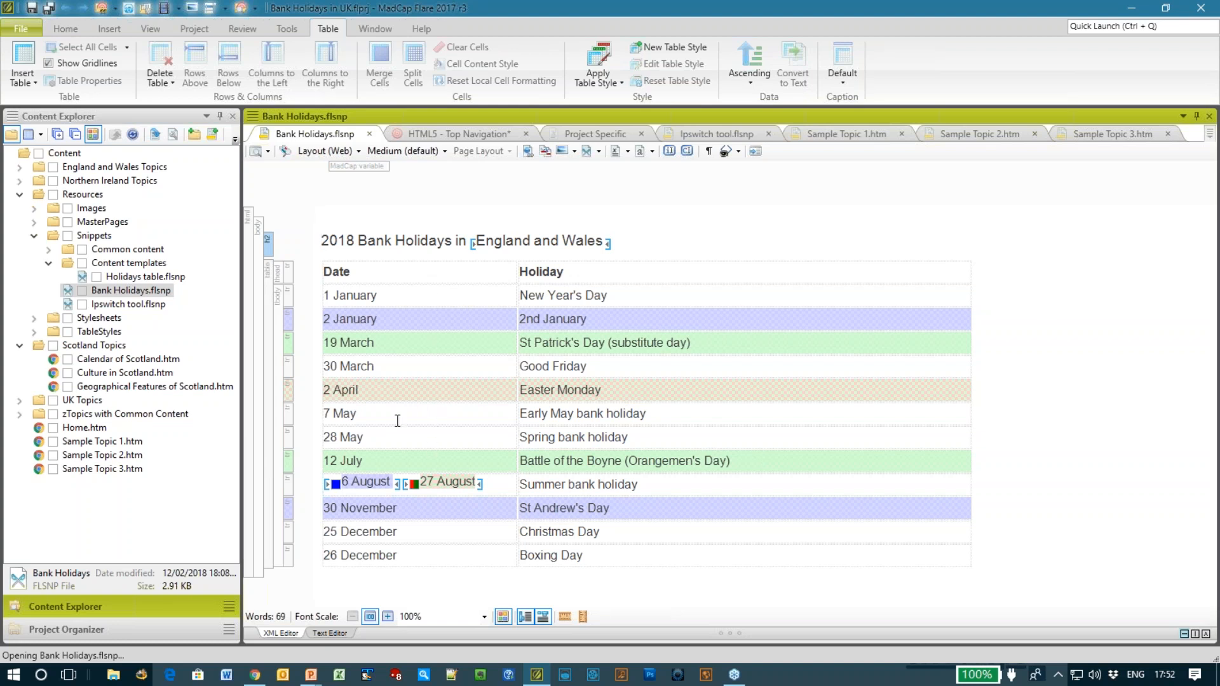
pyautogui.moveTo(341, 532); pyautogui.dragTo(419, 533)
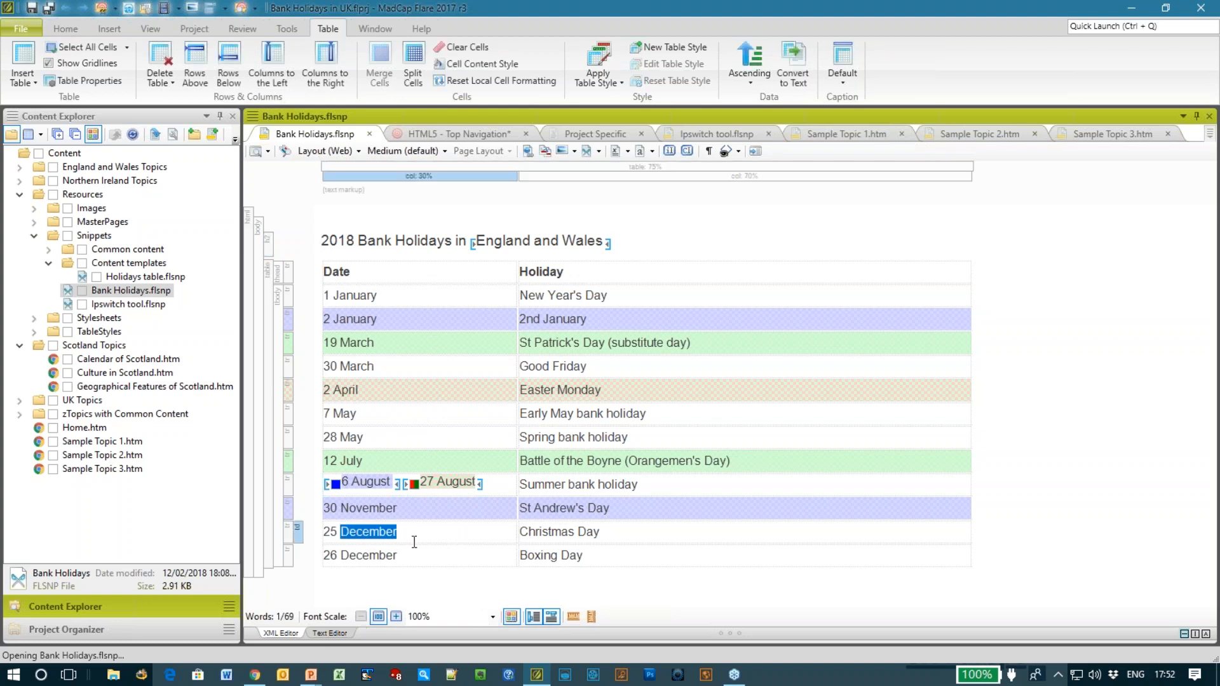
pyautogui.click(401, 555)
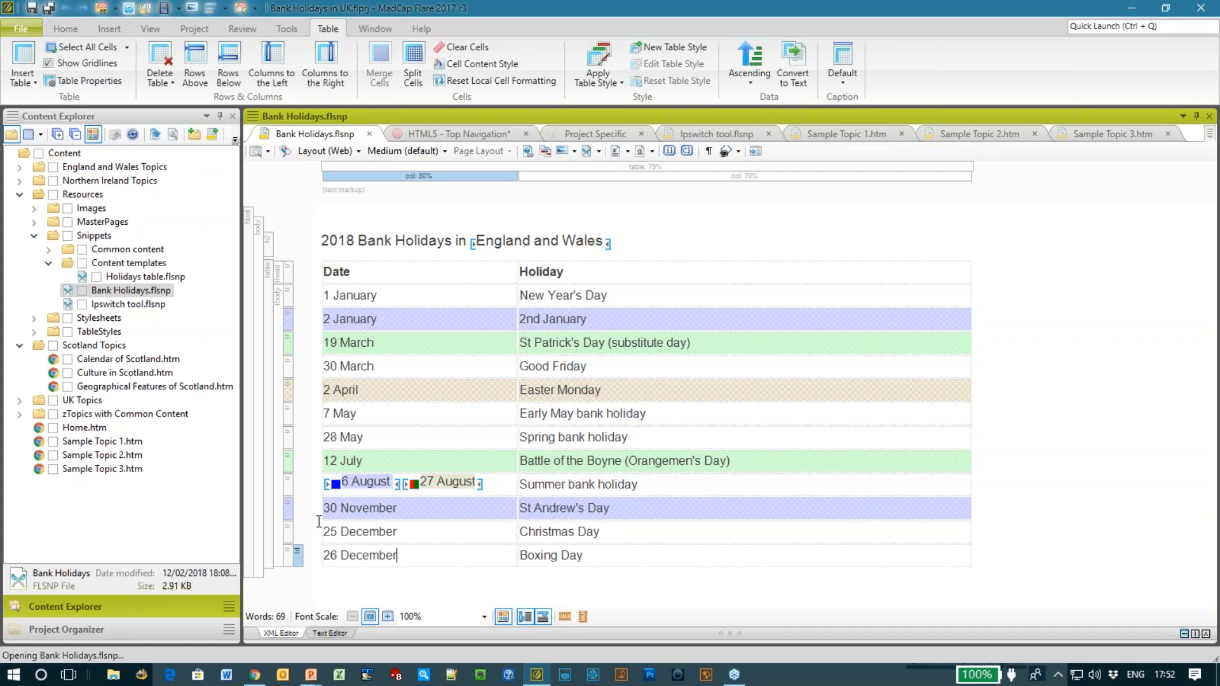
# Examine the condition tags applied to the St Andrew's Day row of the bank holidays table
pyautogui.click(288, 509)
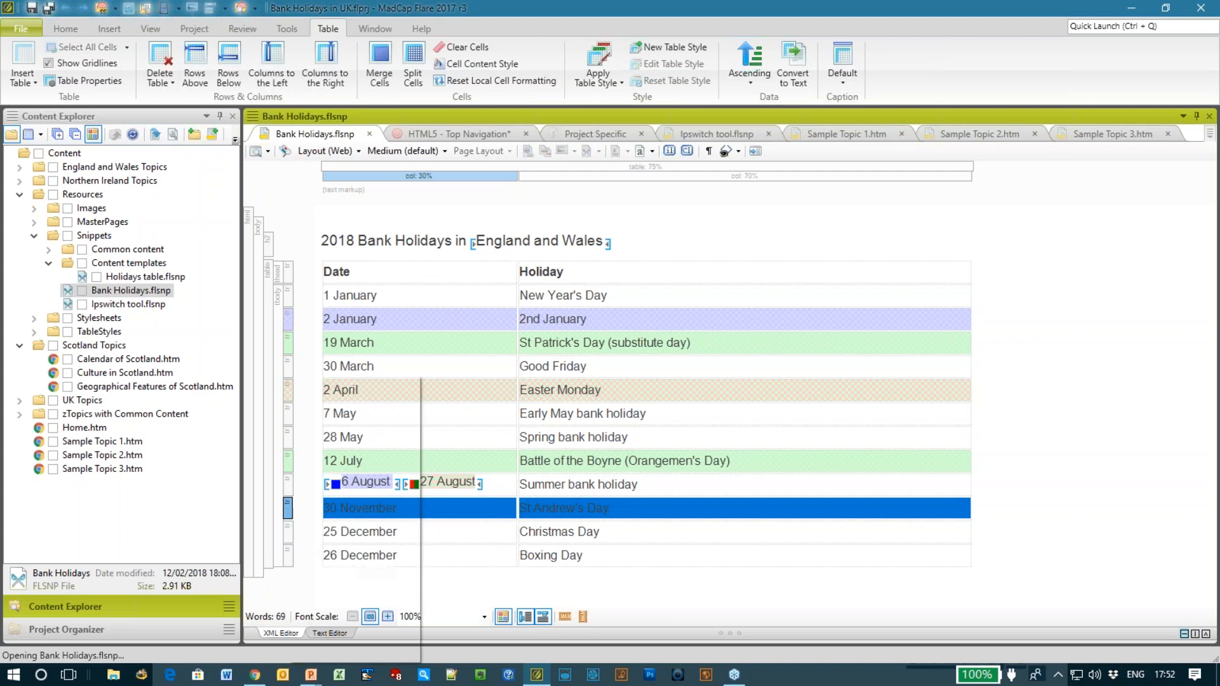
pyautogui.rightClick(288, 512)
pyautogui.click(331, 616)
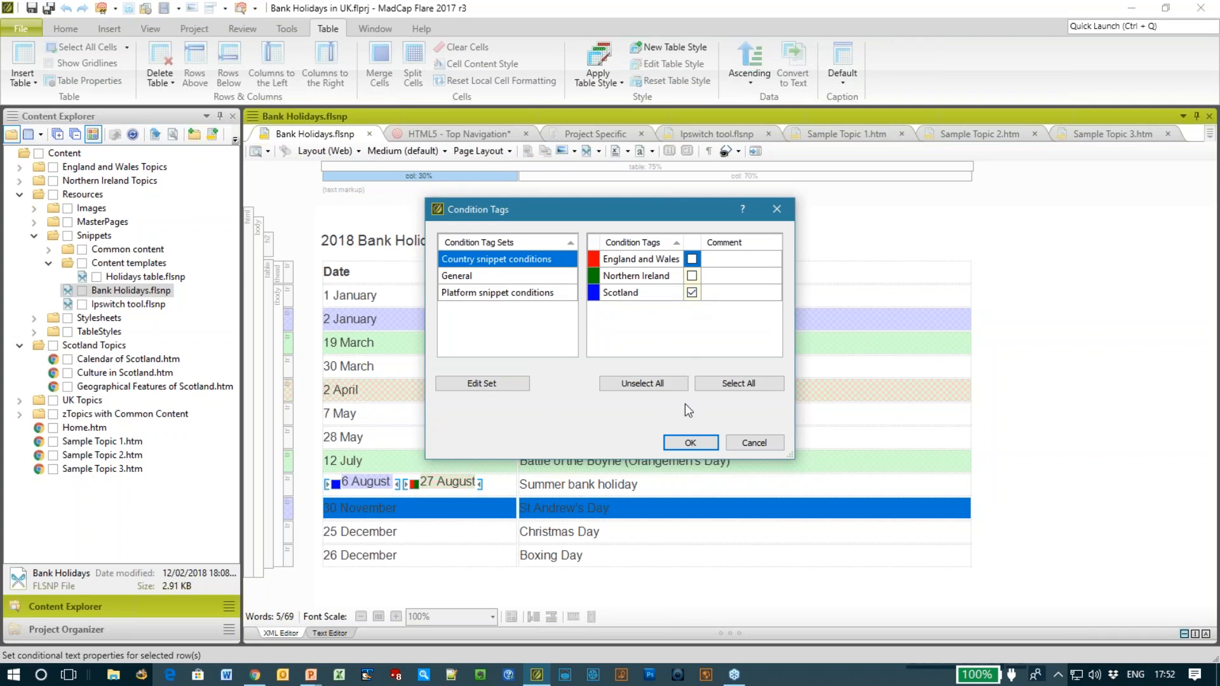
pyautogui.click(691, 441)
# Examine the condition tags applied to the Easter Monday row and close the dialog without changes
pyautogui.click(288, 389)
pyautogui.rightClick(289, 397)
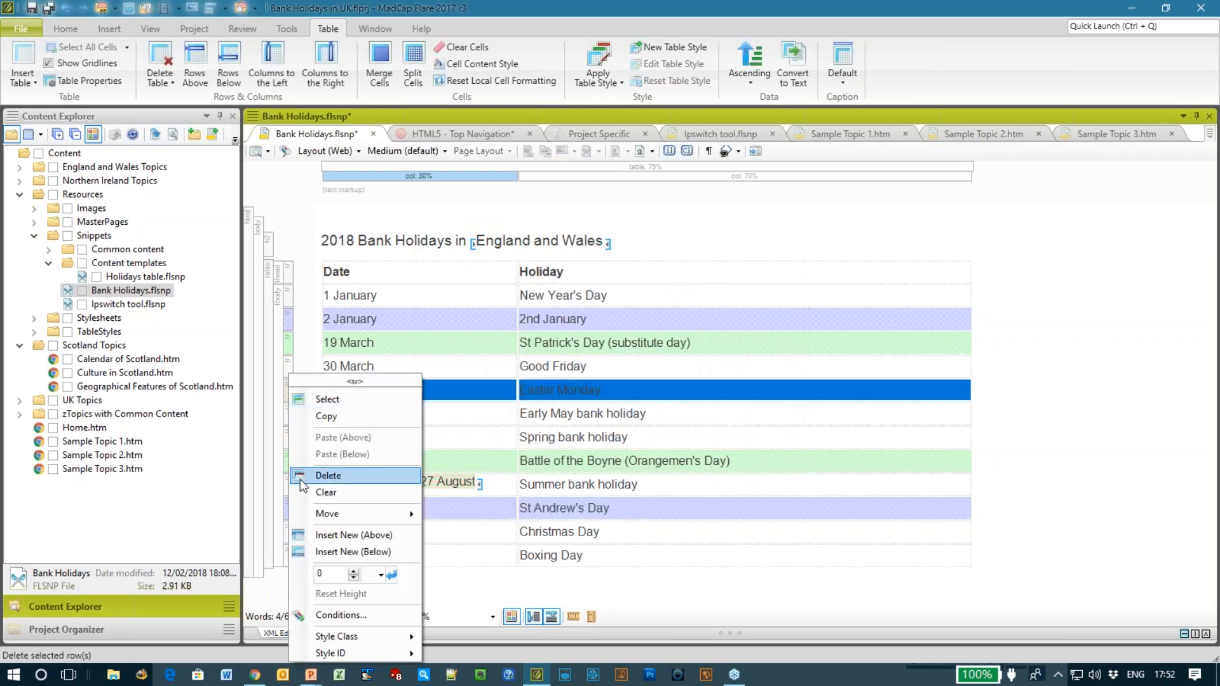
pyautogui.click(339, 615)
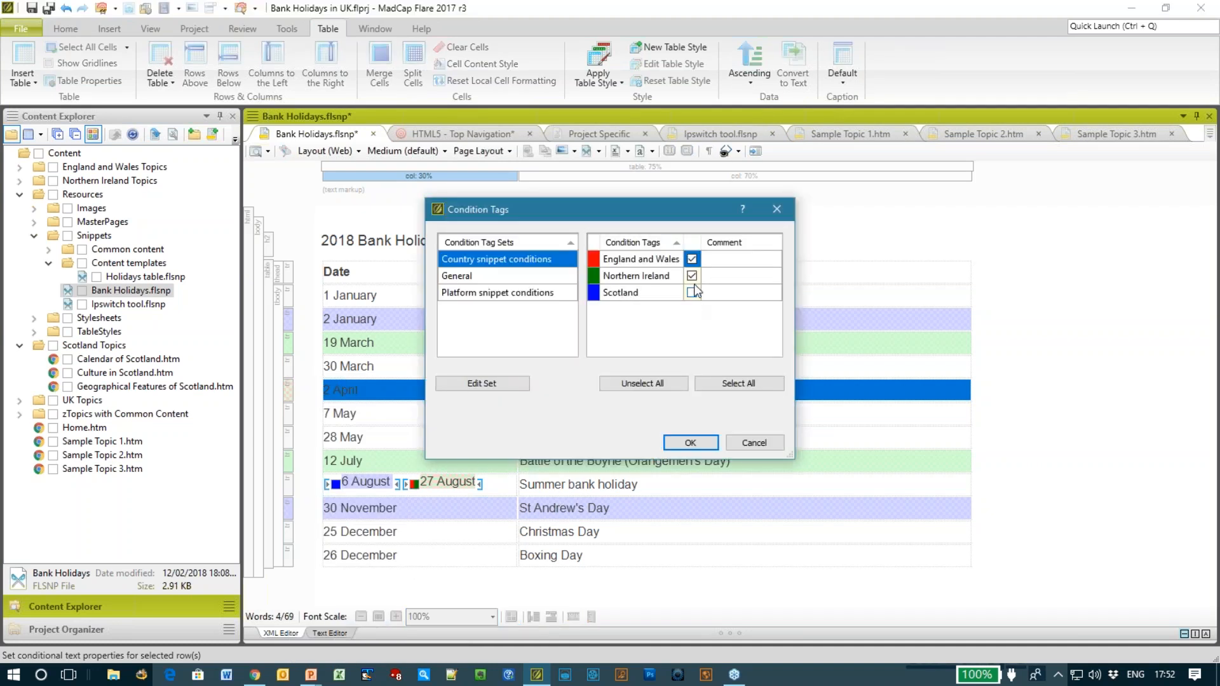
pyautogui.click(754, 444)
pyautogui.click(491, 395)
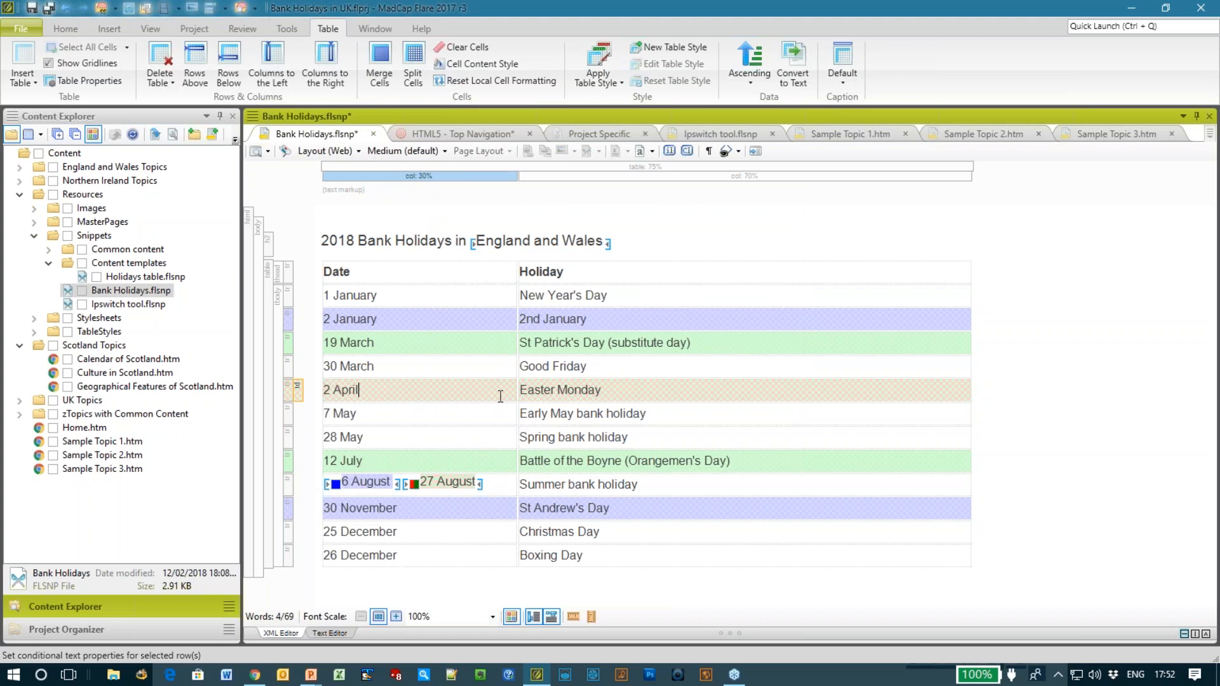
# Examine the region variable in the Bank Holidays snippet's heading and the commands available for it
pyautogui.click(556, 242)
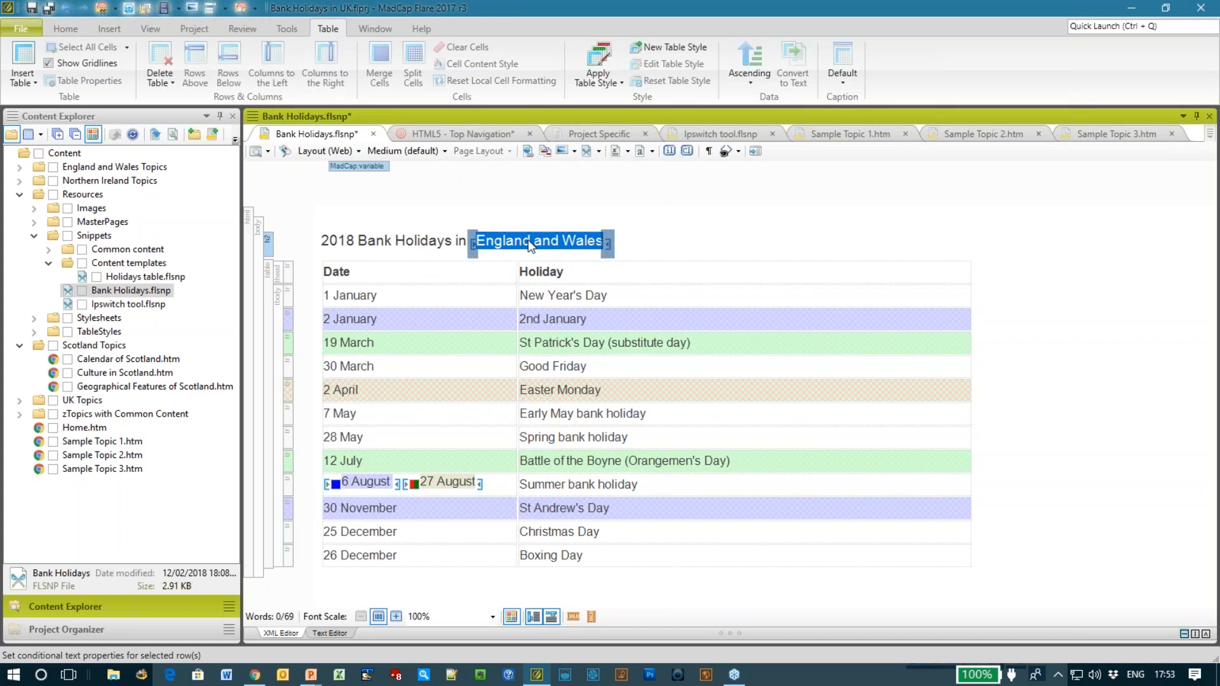
pyautogui.rightClick(531, 245)
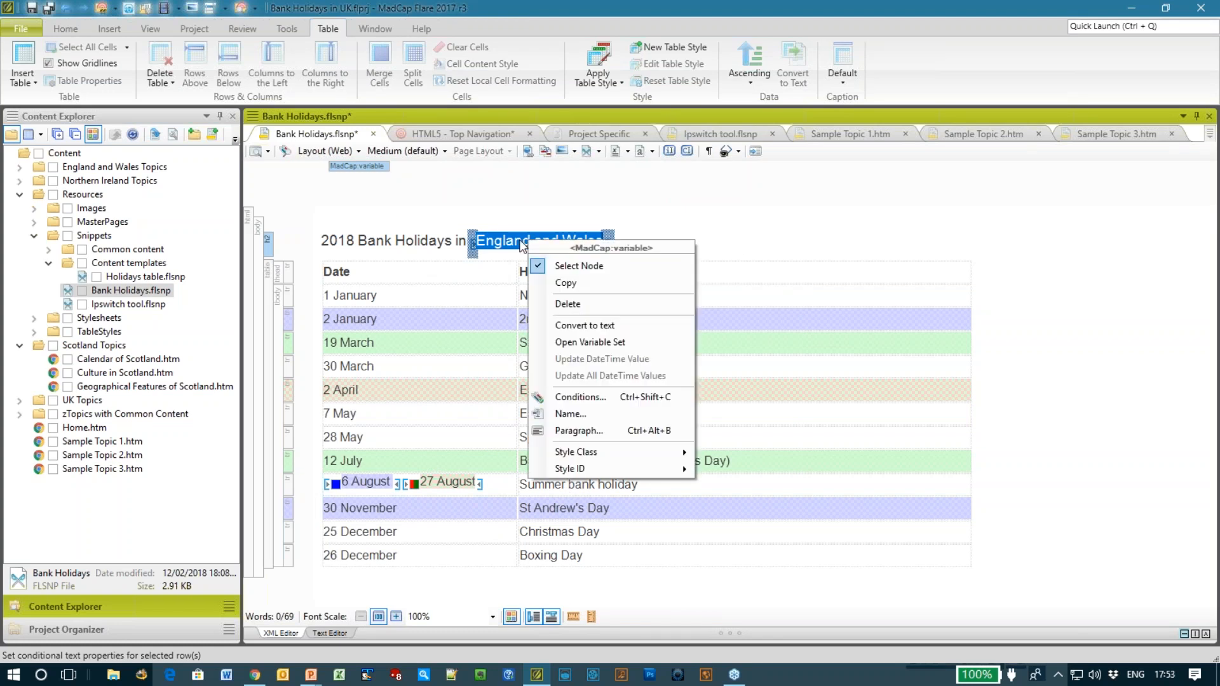
pyautogui.click(500, 275)
pyautogui.press('Down')
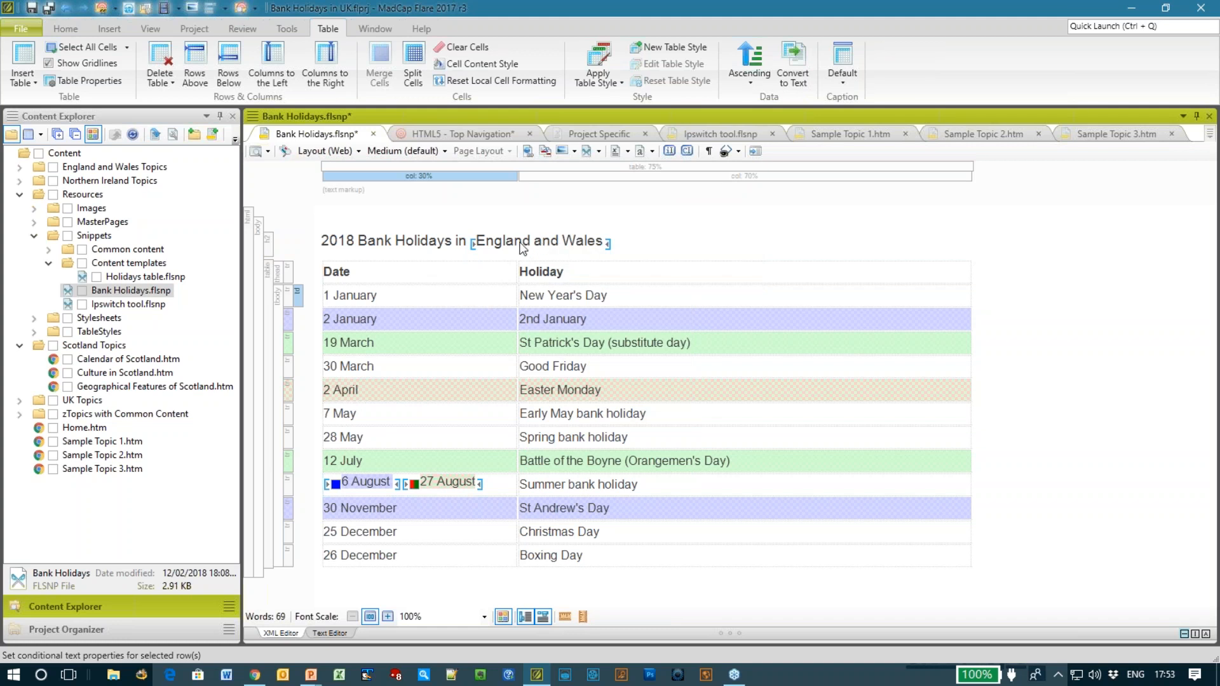
pyautogui.moveTo(518, 248)
# Open the Calendar of Scotland topic and view the bank holidays snippet embedded in it
pyautogui.click(112, 361)
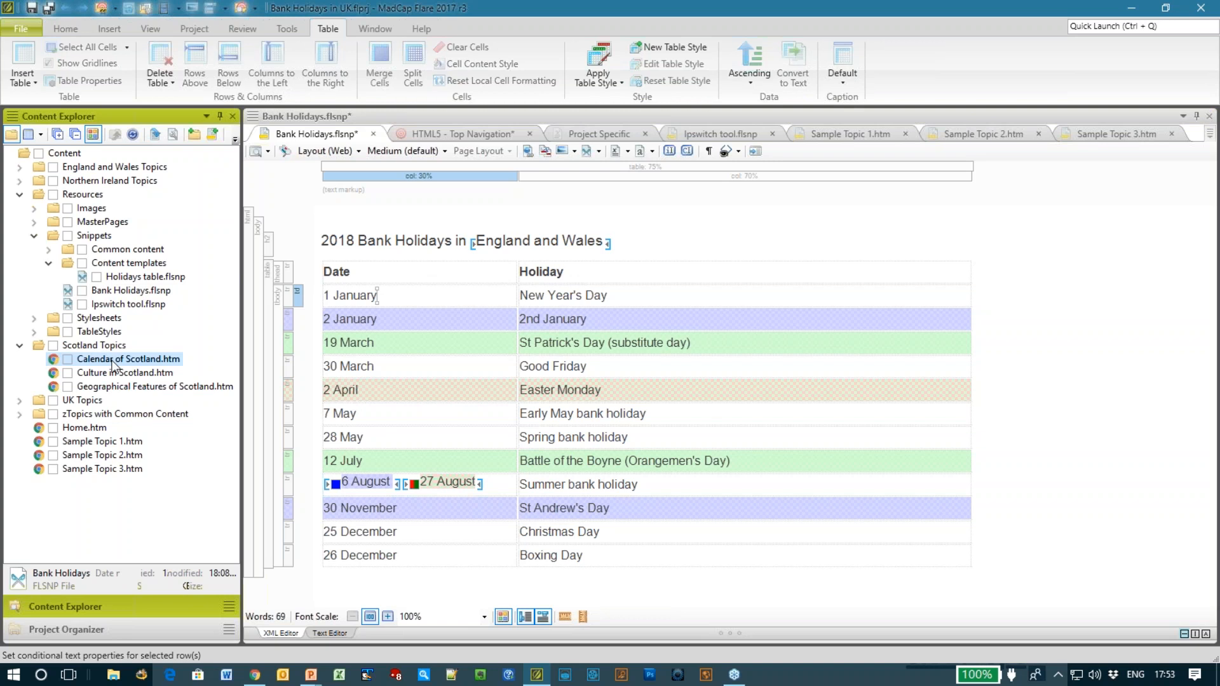
pyautogui.doubleClick(112, 360)
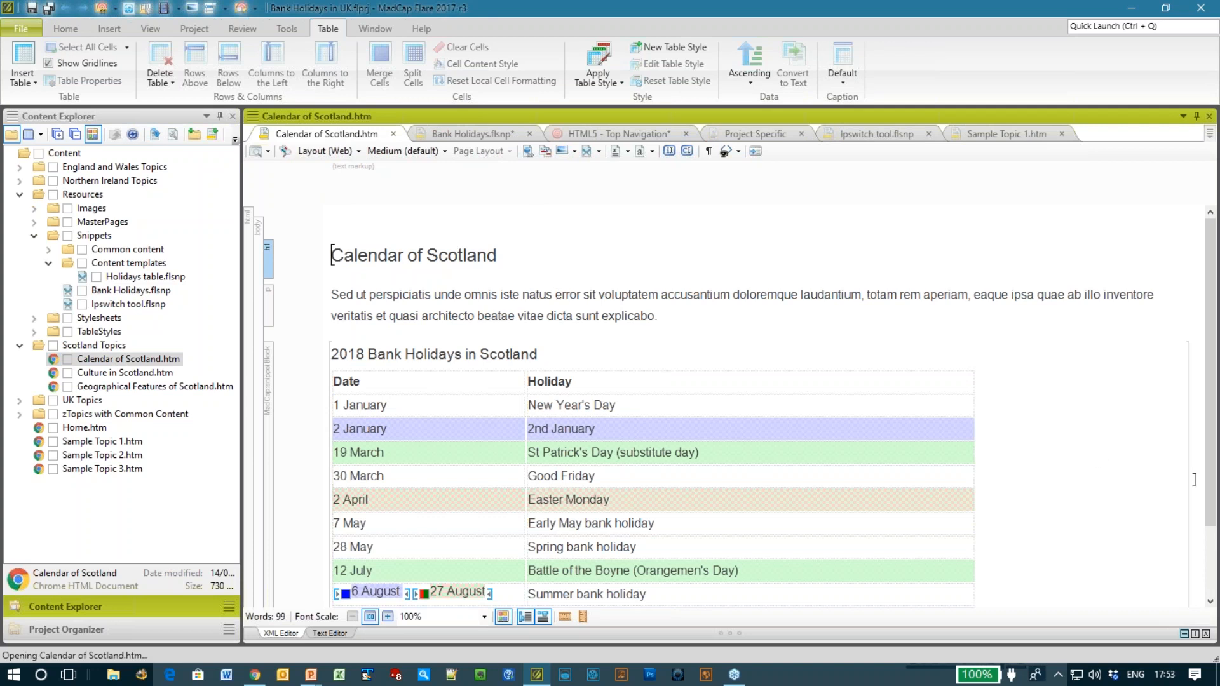
pyautogui.scroll(-3, 1082, 556)
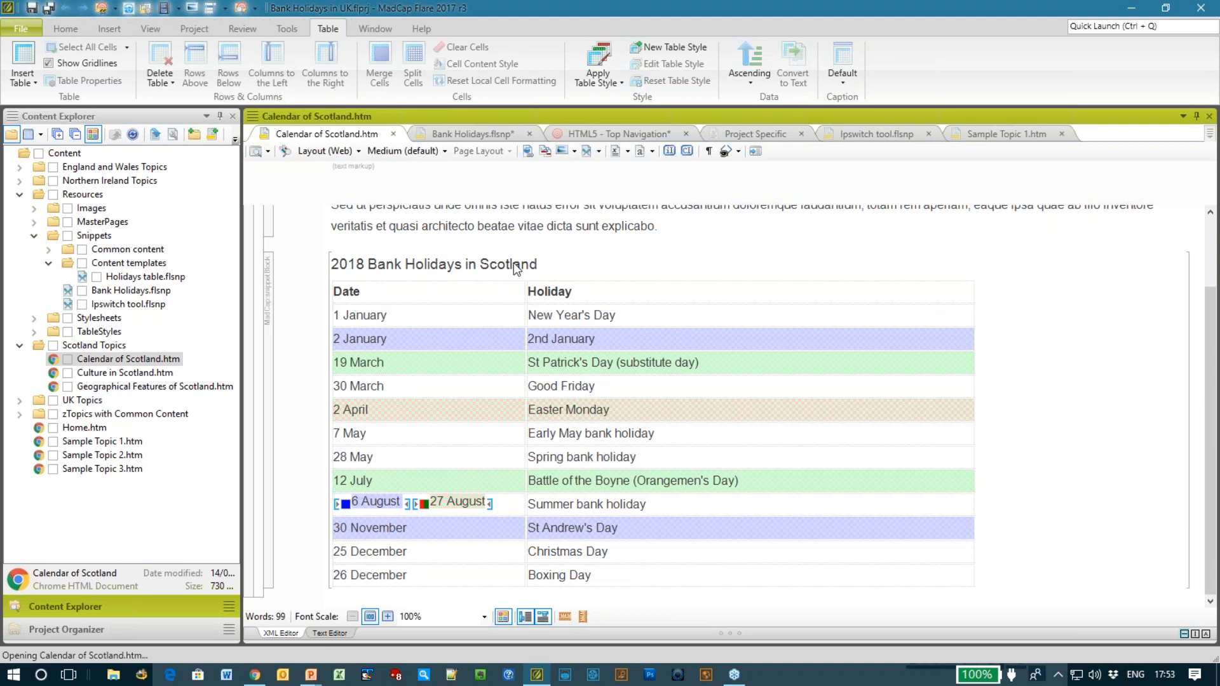
# Select Scotland as the UKRegion definition in the Calendar of Scotland topic's snippet variables and confirm the properties
pyautogui.rightClick(535, 225)
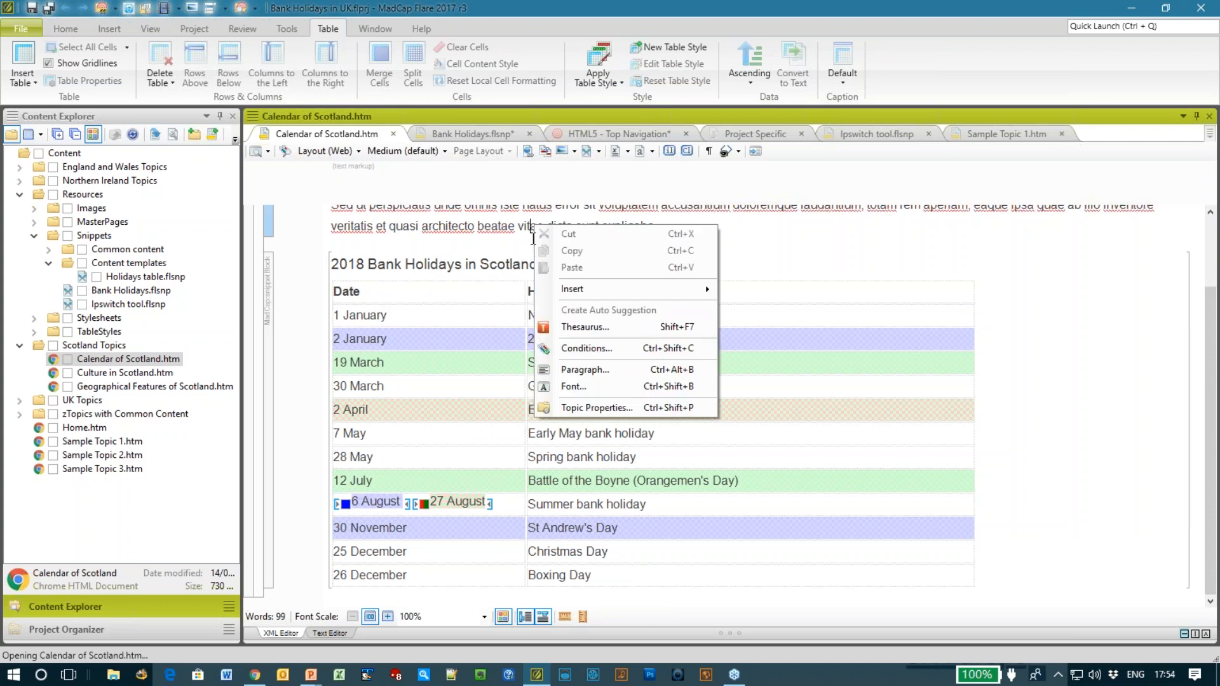
pyautogui.click(579, 409)
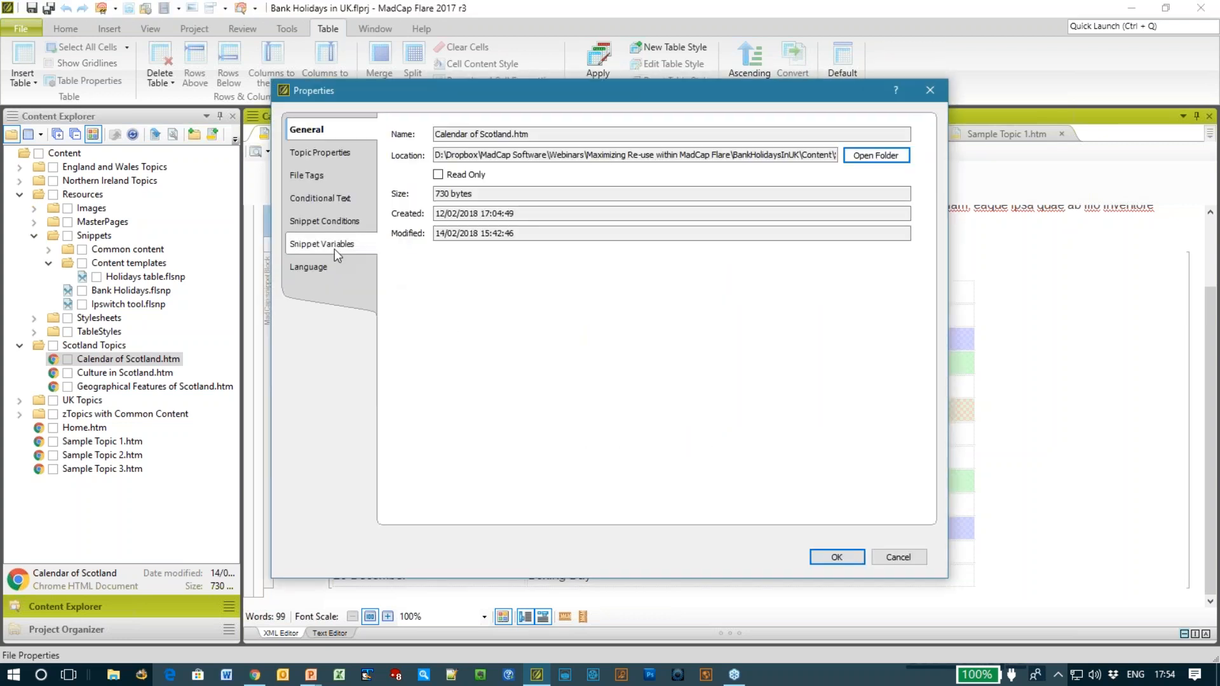
pyautogui.click(319, 245)
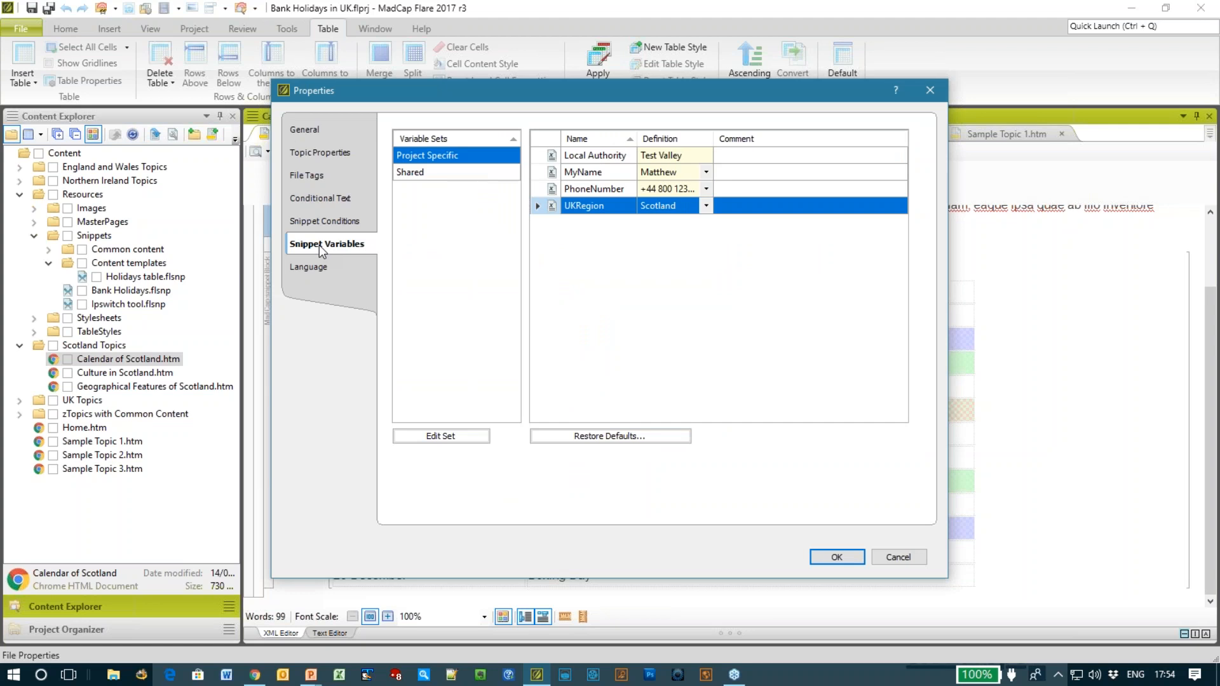
pyautogui.click(708, 207)
pyautogui.click(707, 208)
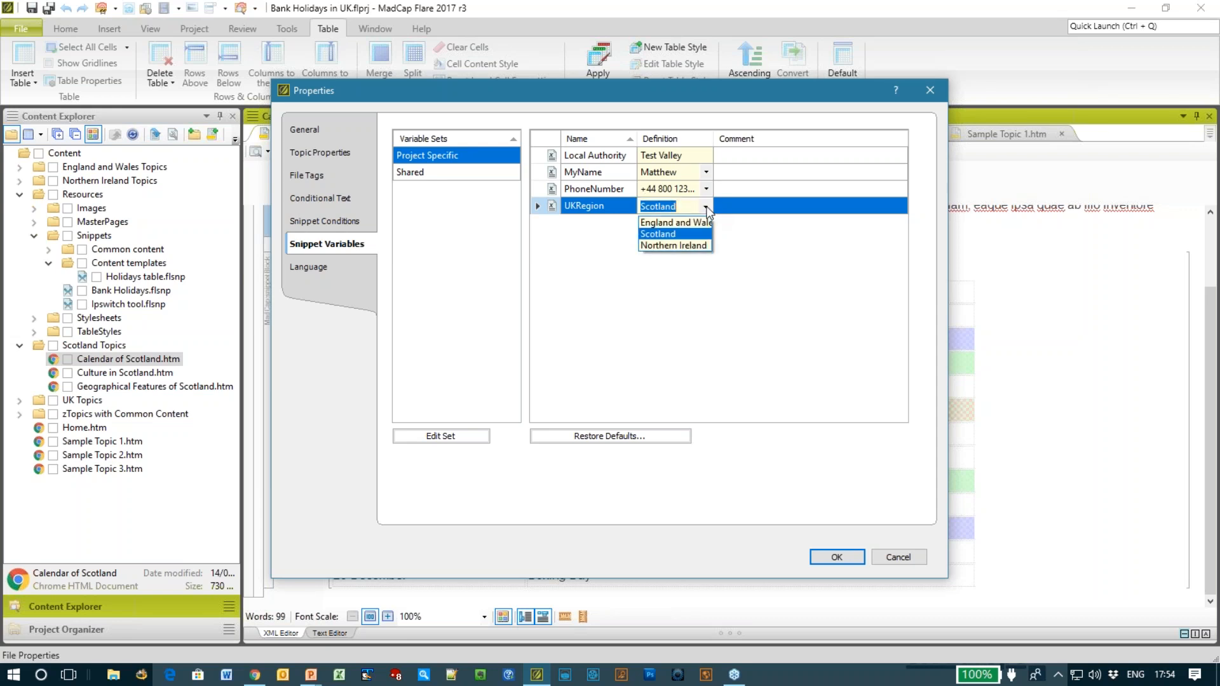
pyautogui.click(660, 237)
pyautogui.click(837, 559)
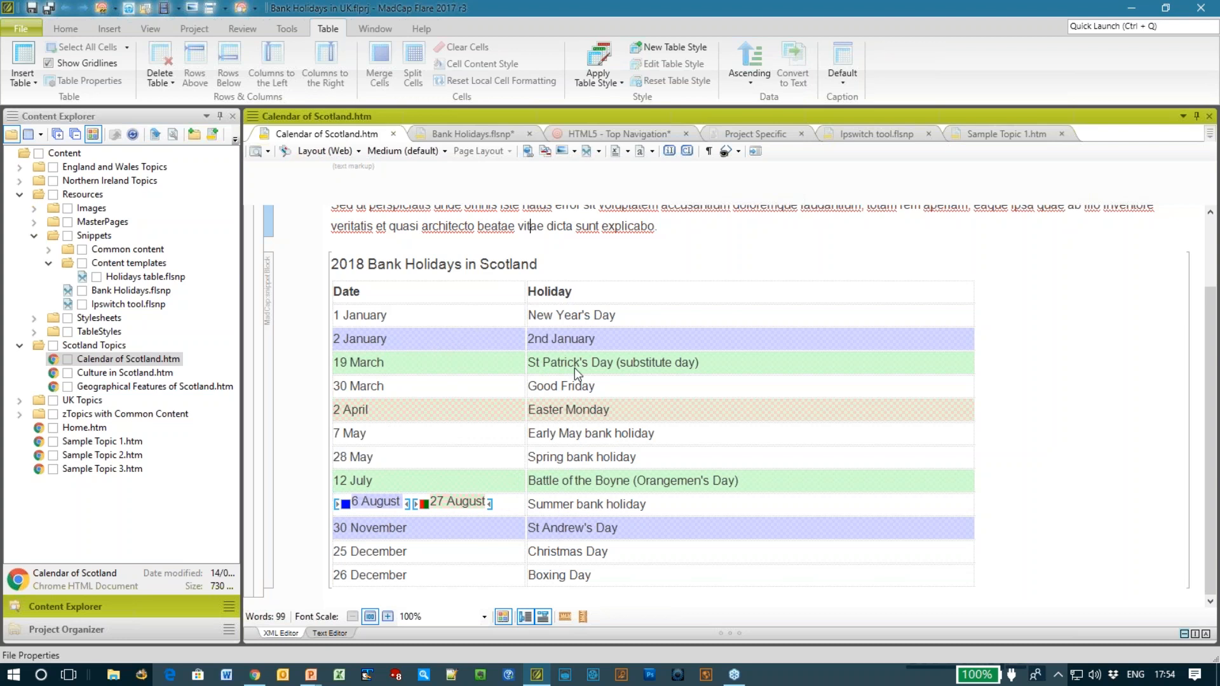
# Include the Scotland tag from the country snippet conditions in the Calendar of Scotland topic's properties
pyautogui.moveTo(570, 367)
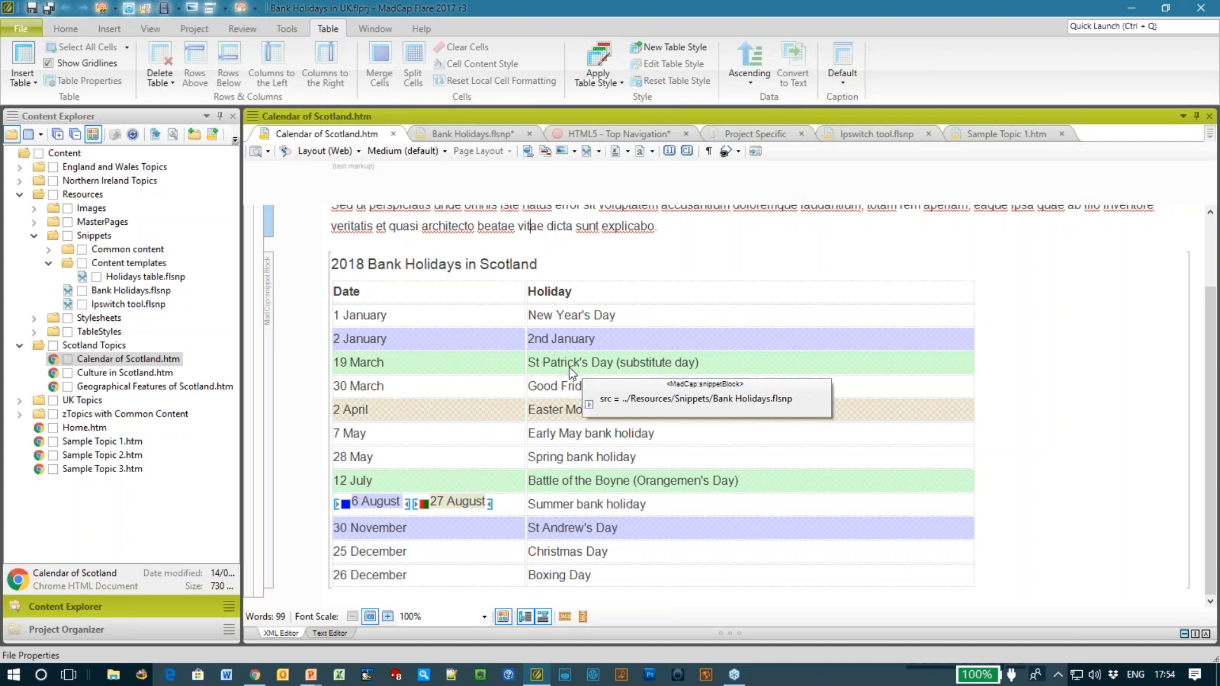
pyautogui.rightClick(557, 230)
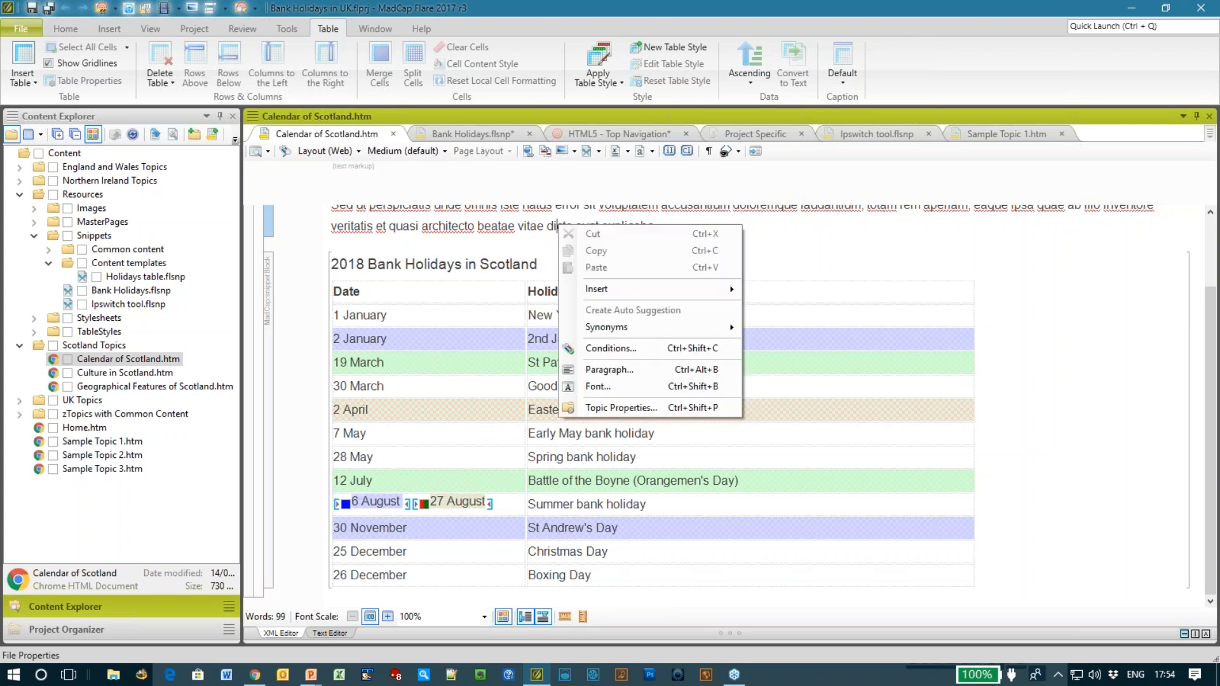
pyautogui.click(614, 408)
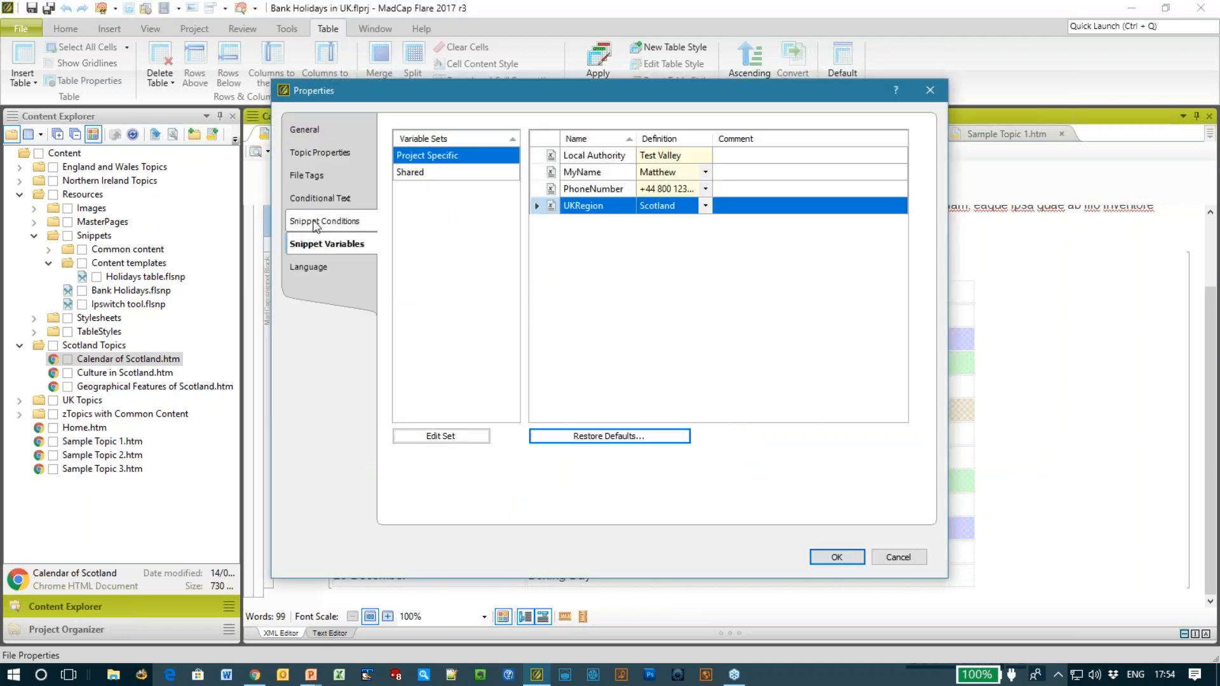
pyautogui.click(313, 222)
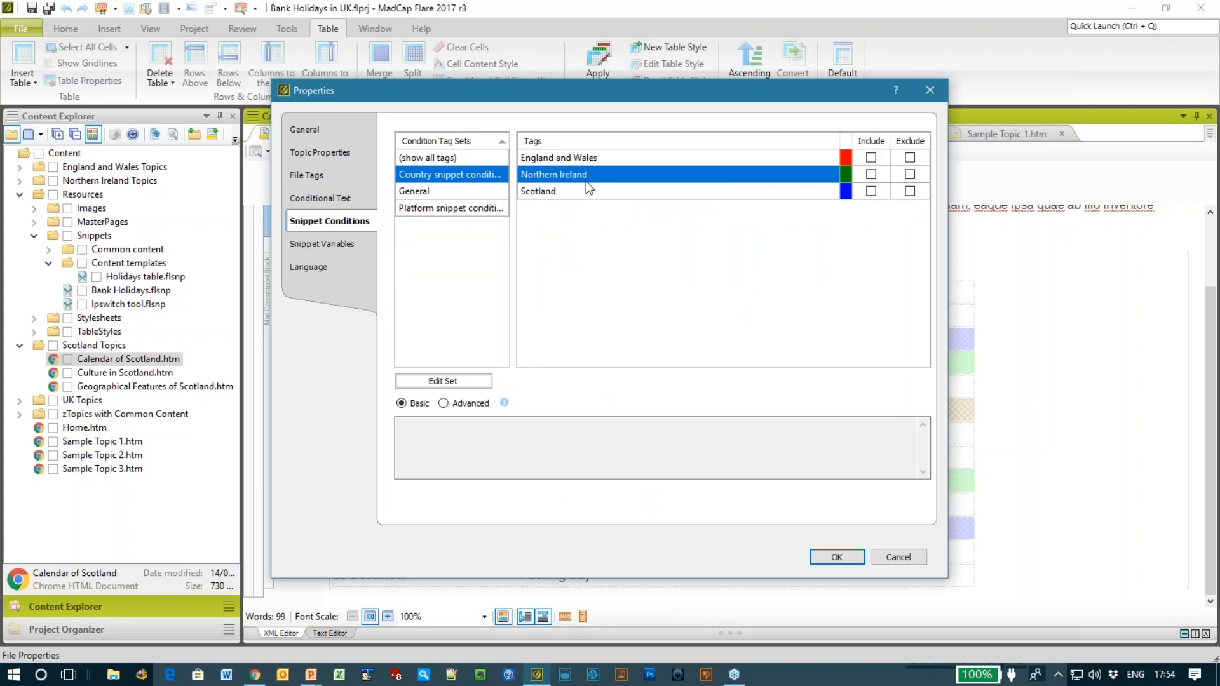
pyautogui.click(872, 192)
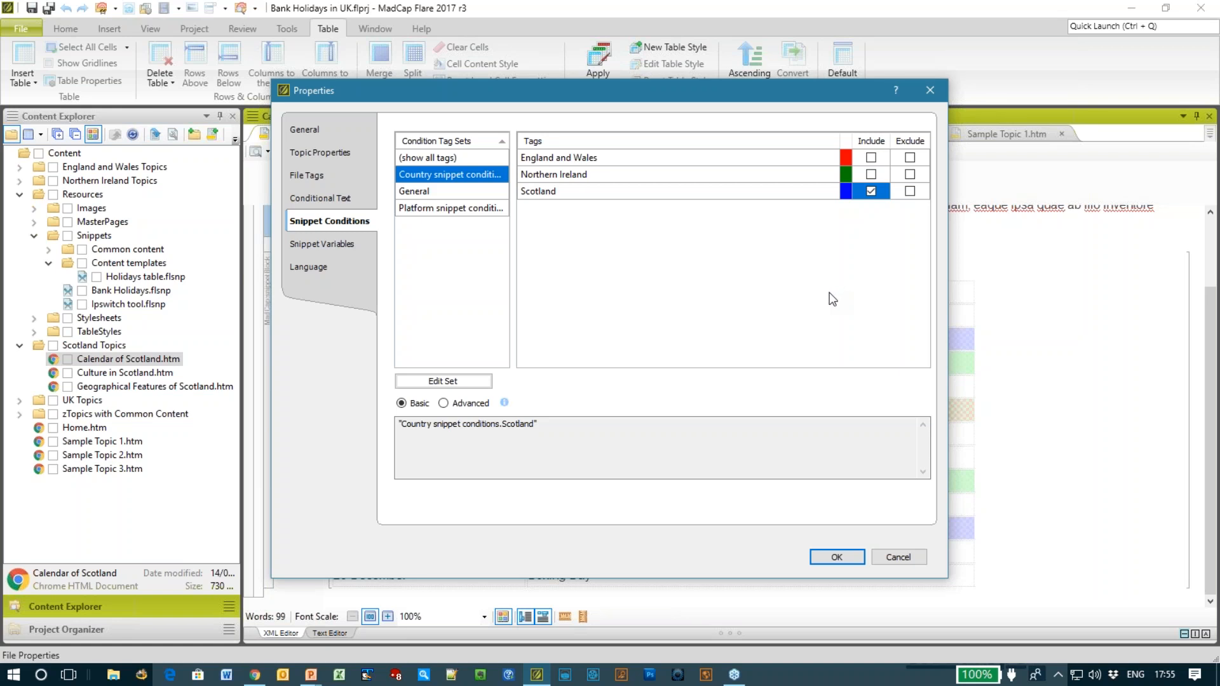
# Try excluding the England and Wales and Northern Ireland tags in place of including Scotland, and revert to the Scotland inclusion
pyautogui.click(910, 158)
pyautogui.click(871, 191)
pyautogui.click(910, 175)
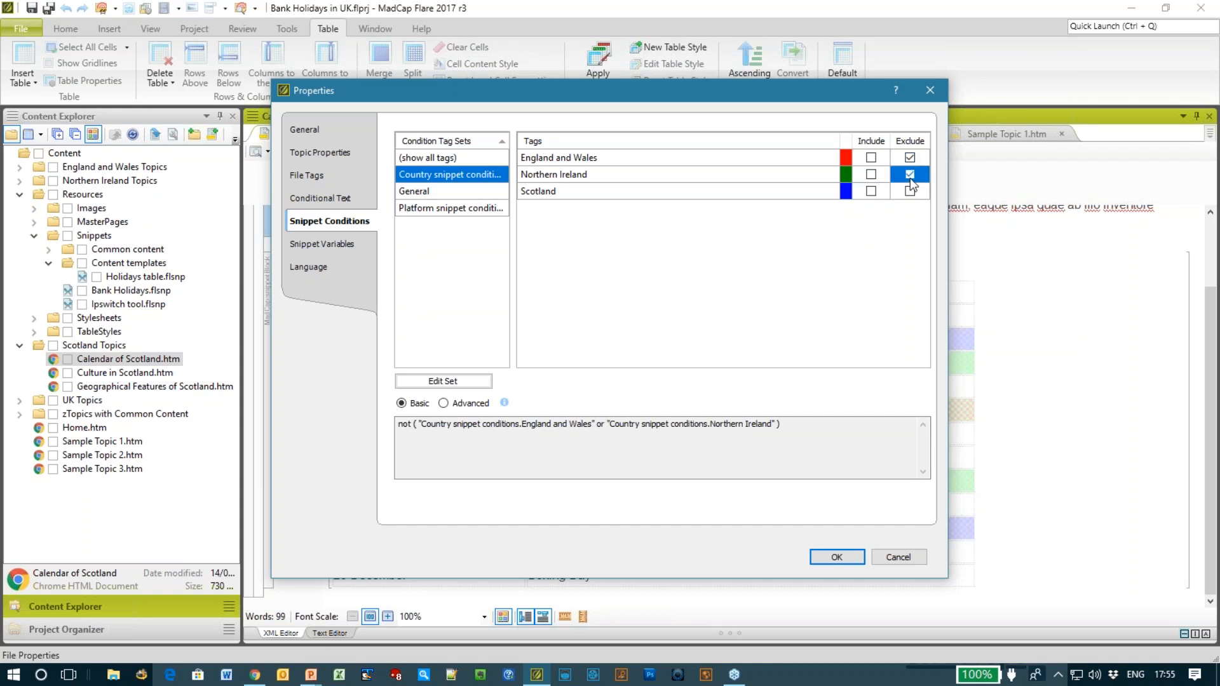
pyautogui.click(910, 175)
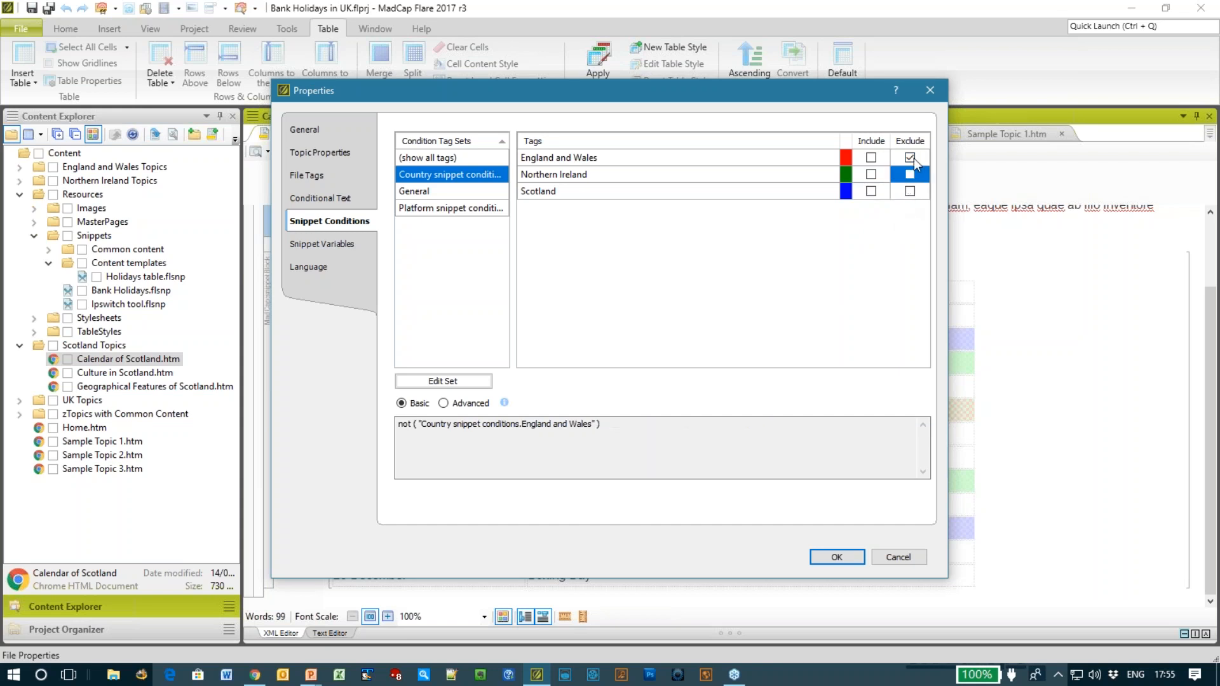
pyautogui.click(910, 159)
pyautogui.click(872, 191)
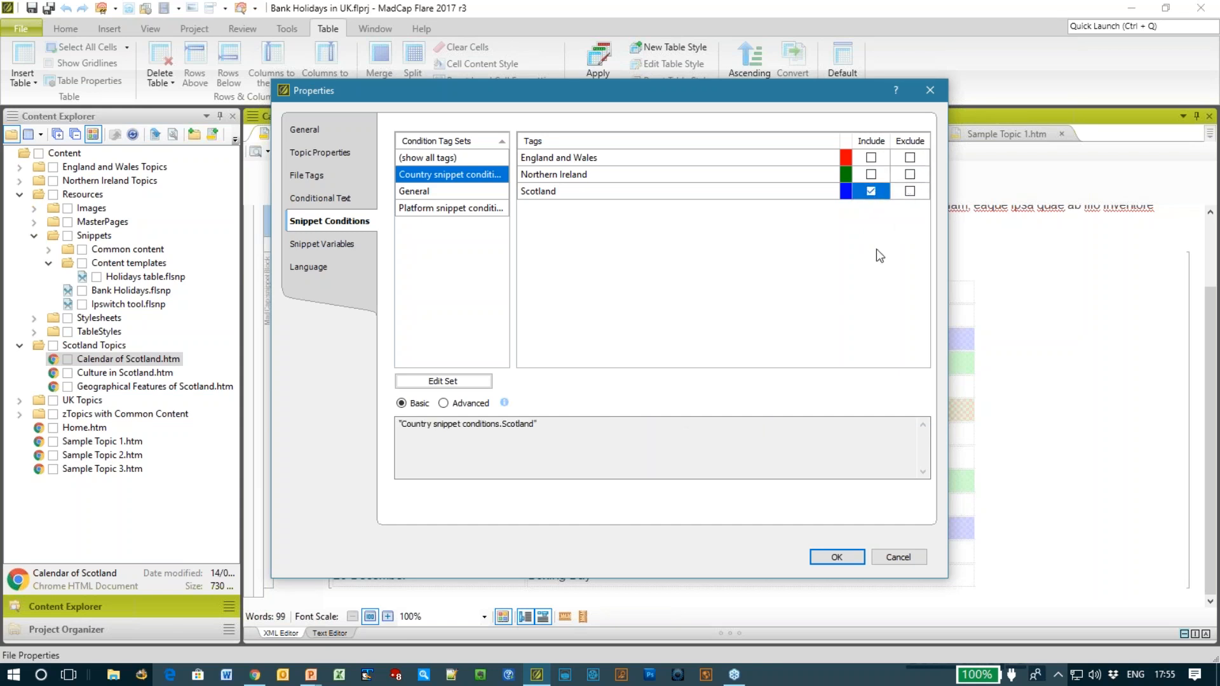
# Apply the Scotland snippet condition to the topic and open the Calendar of Northern Ireland topic
pyautogui.click(832, 557)
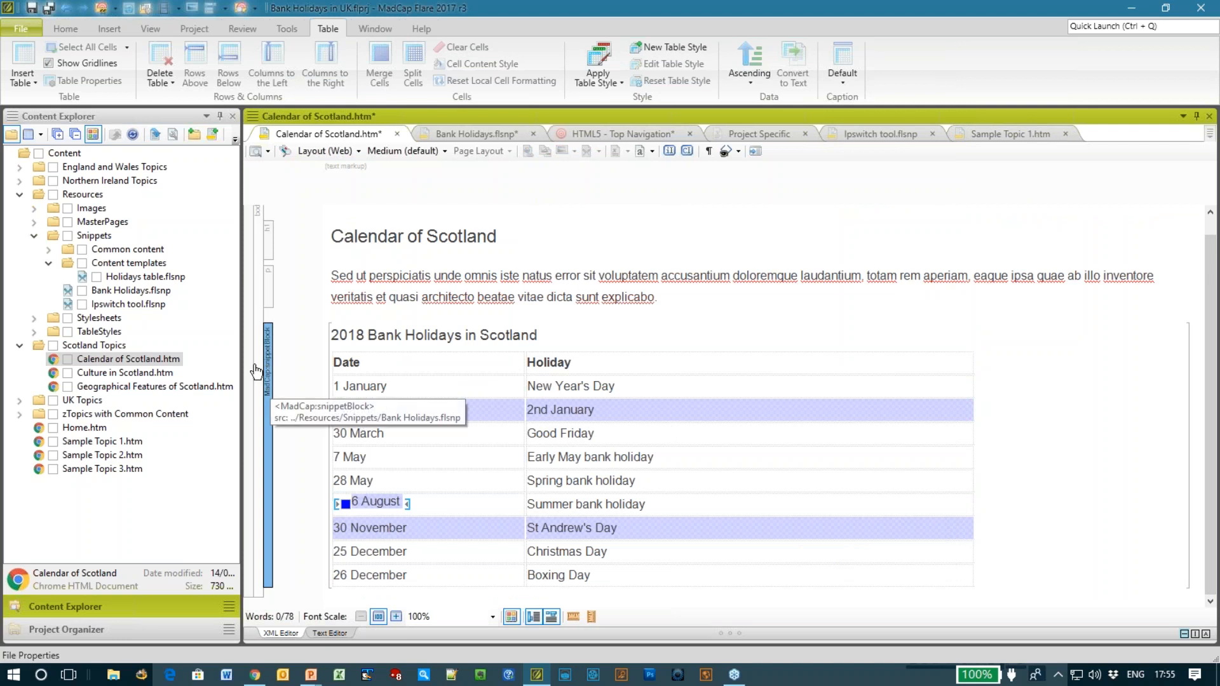
pyautogui.click(19, 181)
pyautogui.click(189, 197)
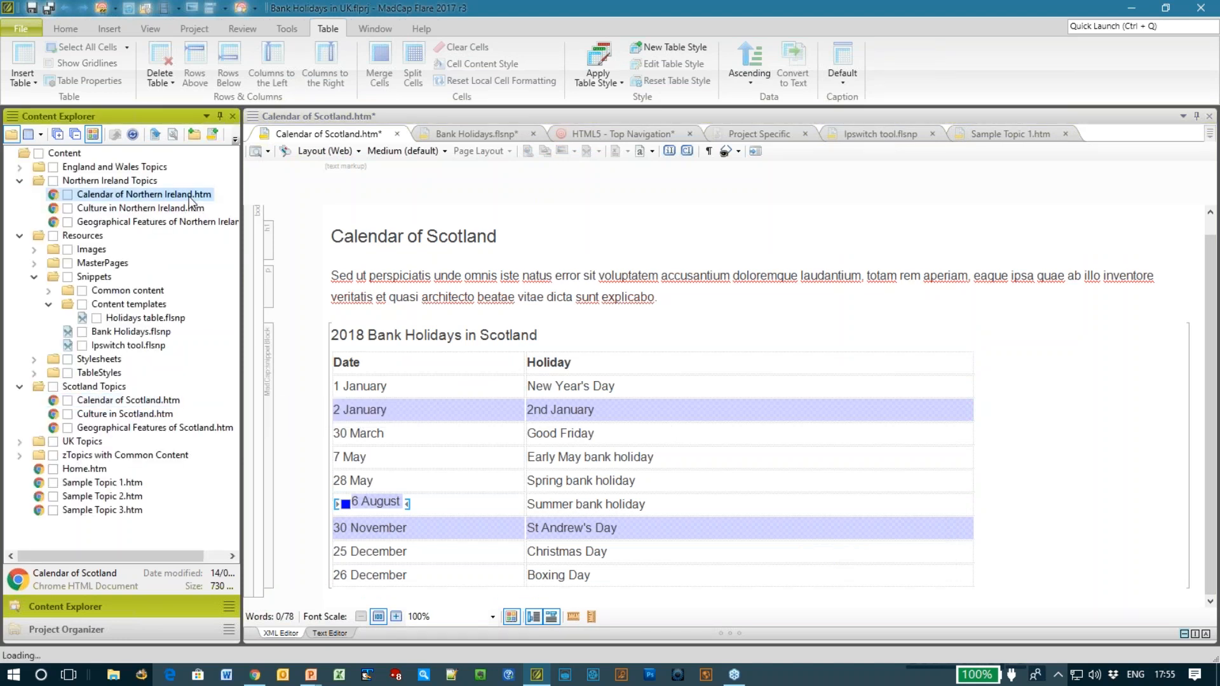
pyautogui.click(188, 195)
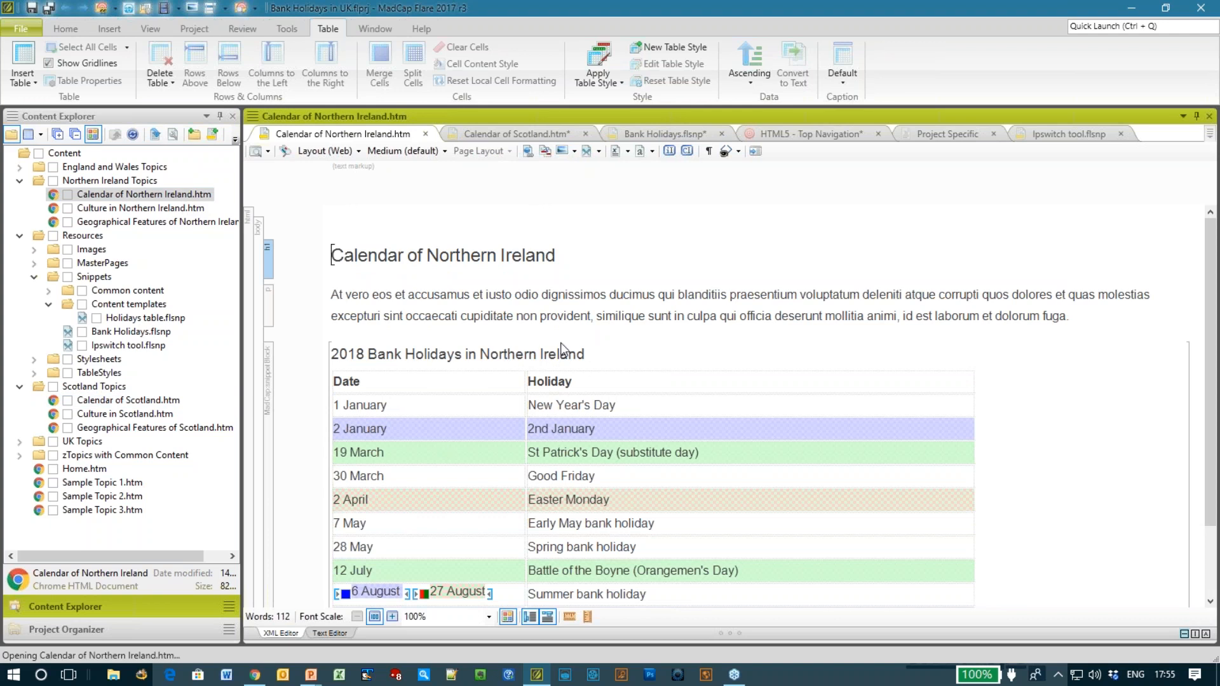
# Include the Northern Ireland country tag in the Calendar of Northern Ireland topic's snippet conditions and check the filtered bank holidays table
pyautogui.rightClick(599, 321)
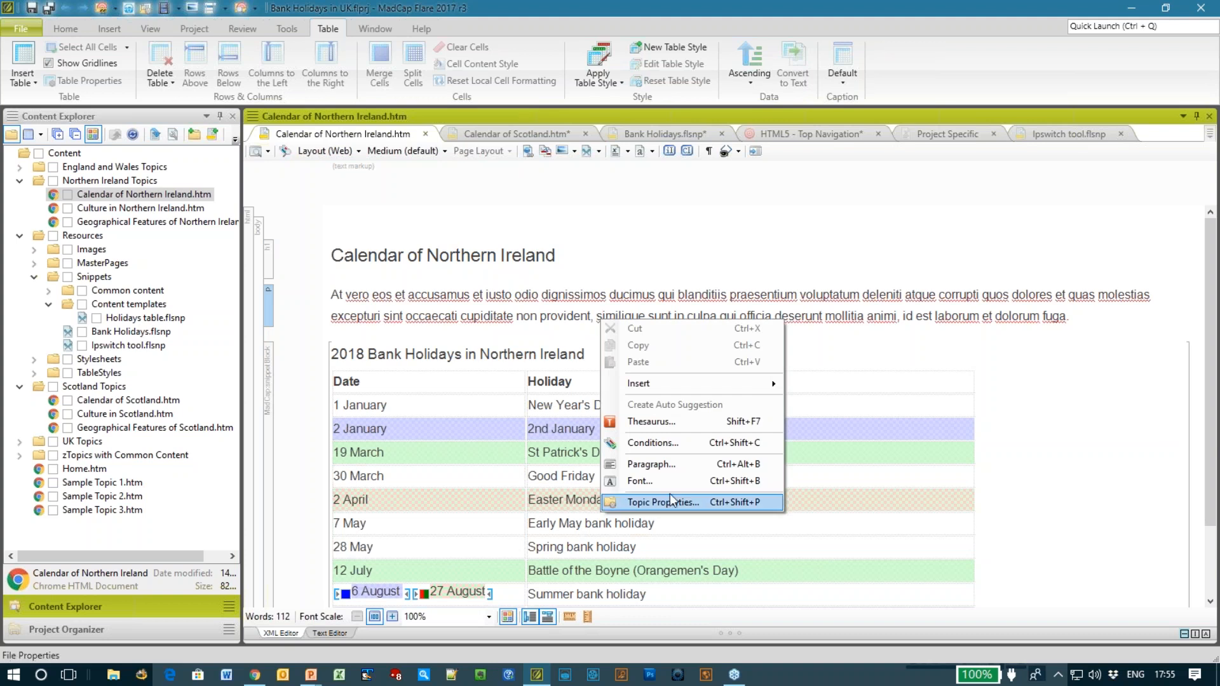
pyautogui.click(666, 509)
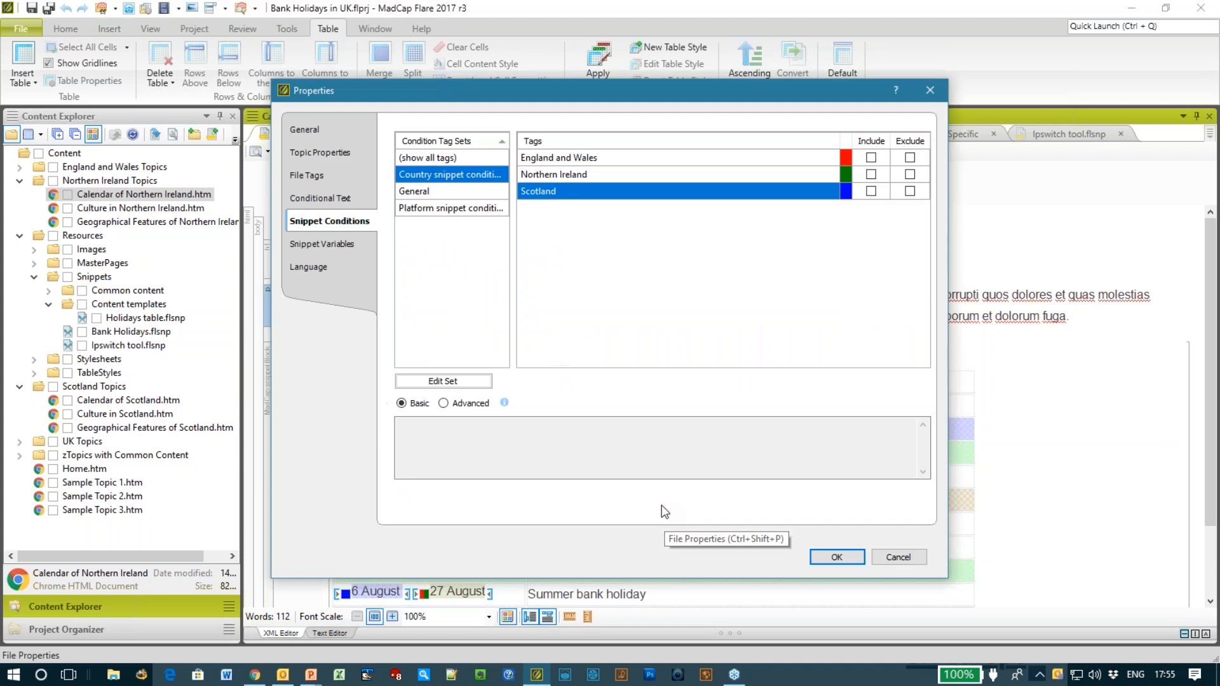
pyautogui.click(342, 243)
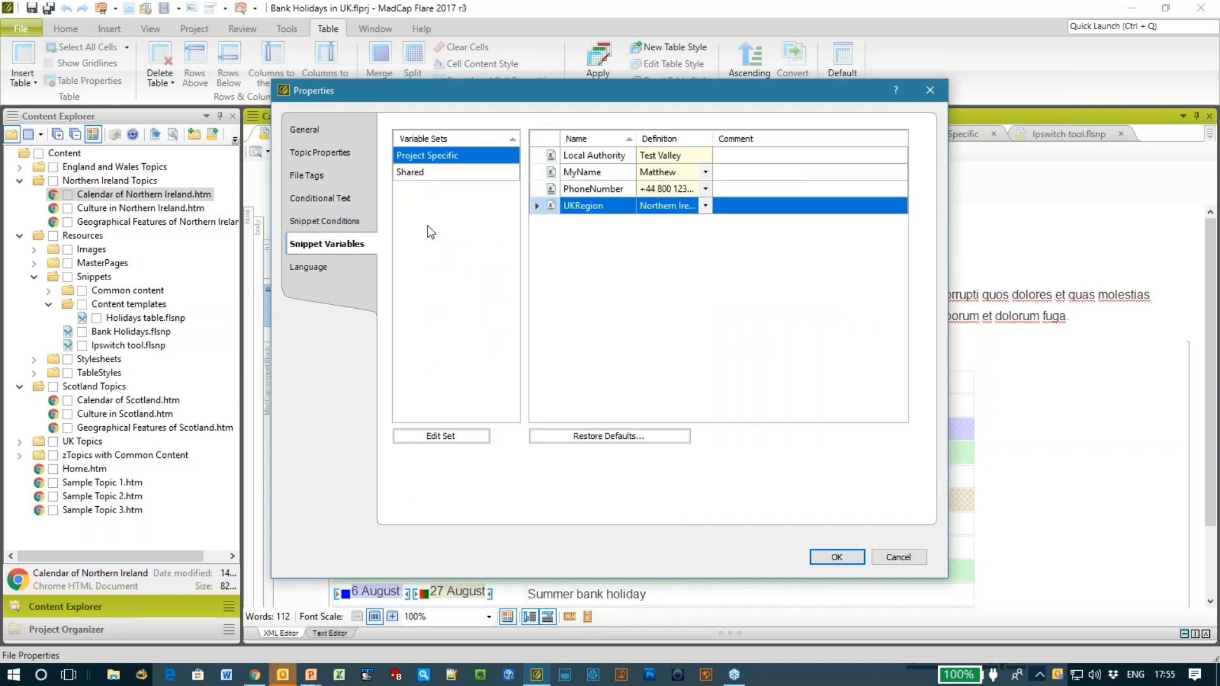
pyautogui.click(357, 222)
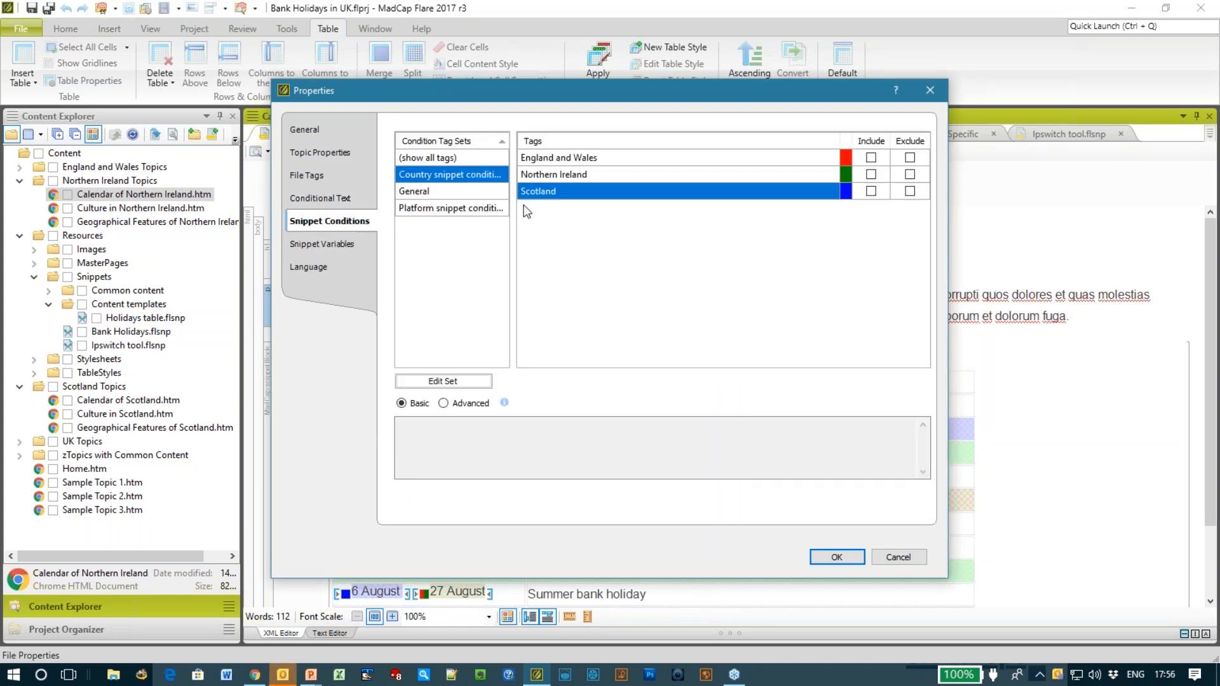
pyautogui.click(871, 174)
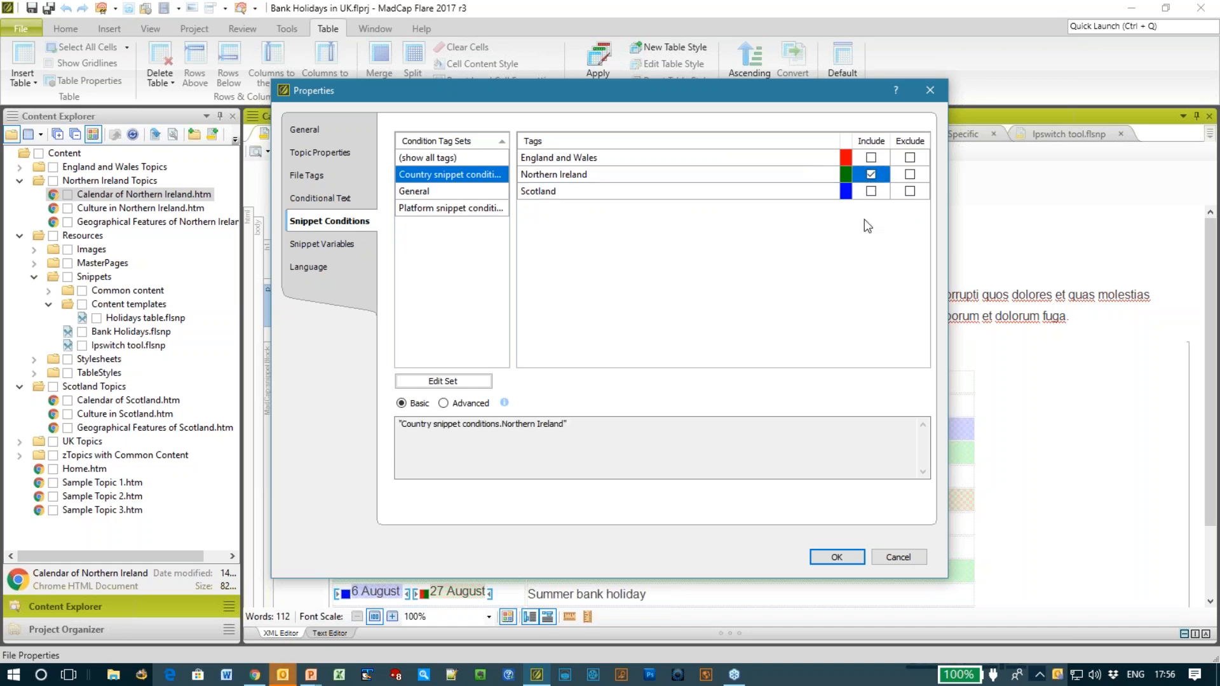
pyautogui.click(837, 557)
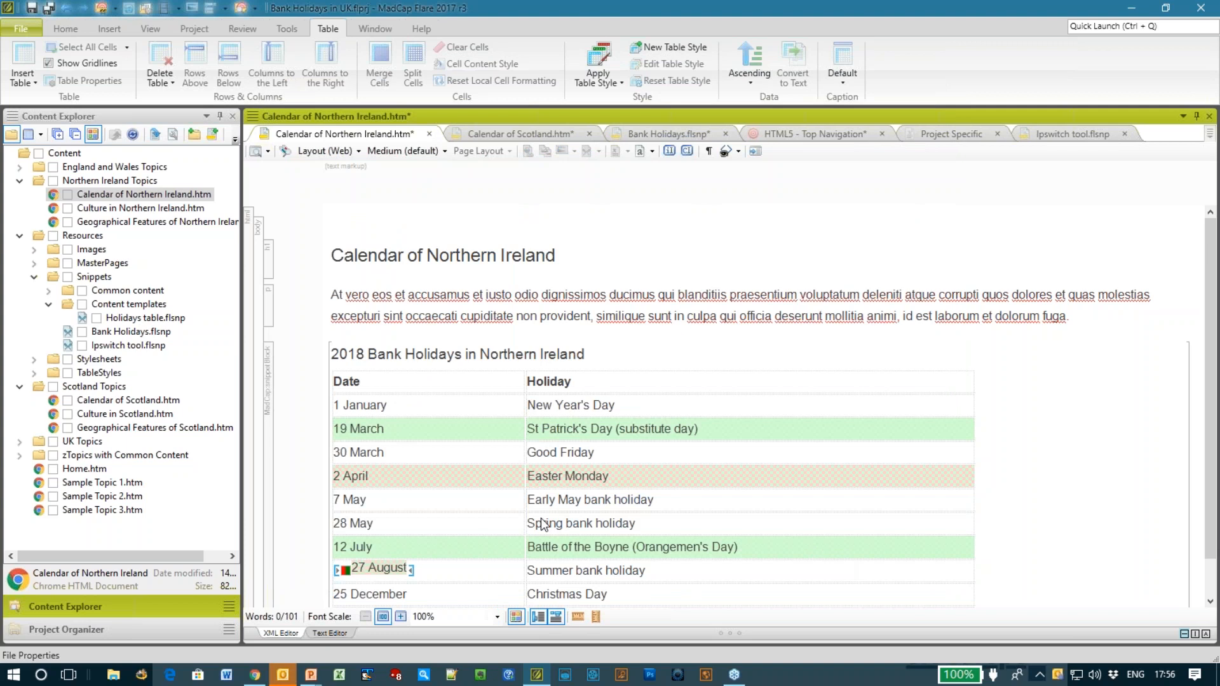
pyautogui.scroll(-2, 1215, 543)
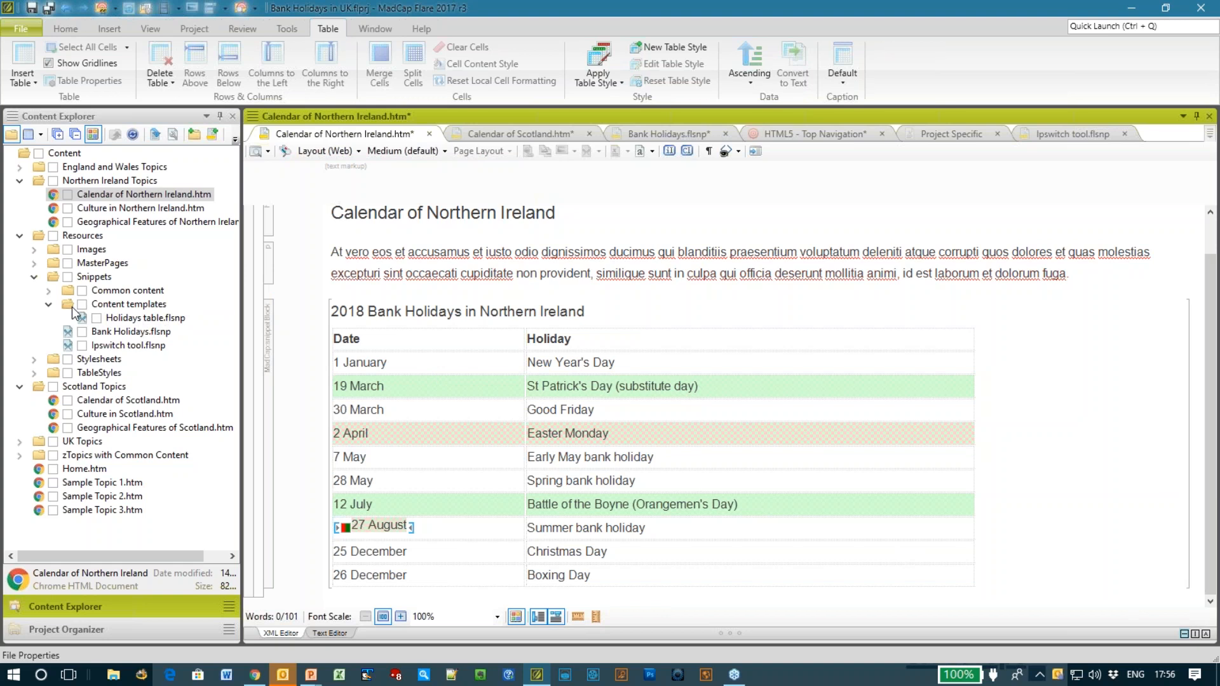
# View the Holidays table content template snippet, close it, and return to the Bank Holidays snippet
pyautogui.click(152, 317)
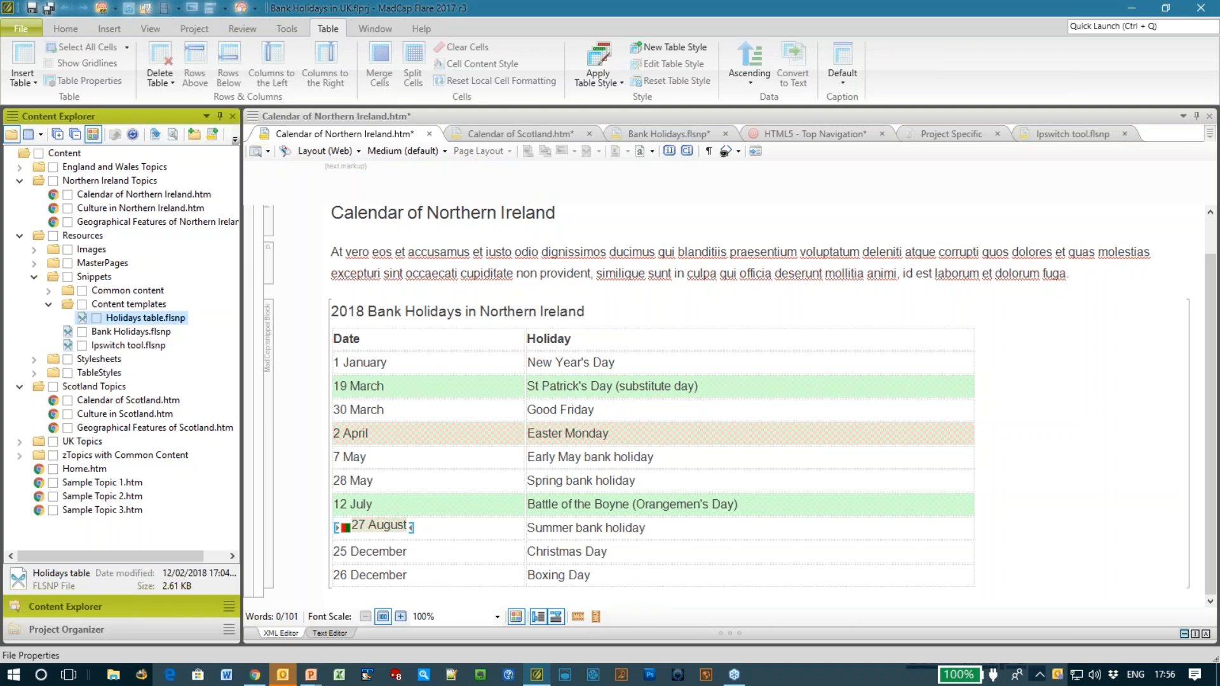
pyautogui.doubleClick(152, 318)
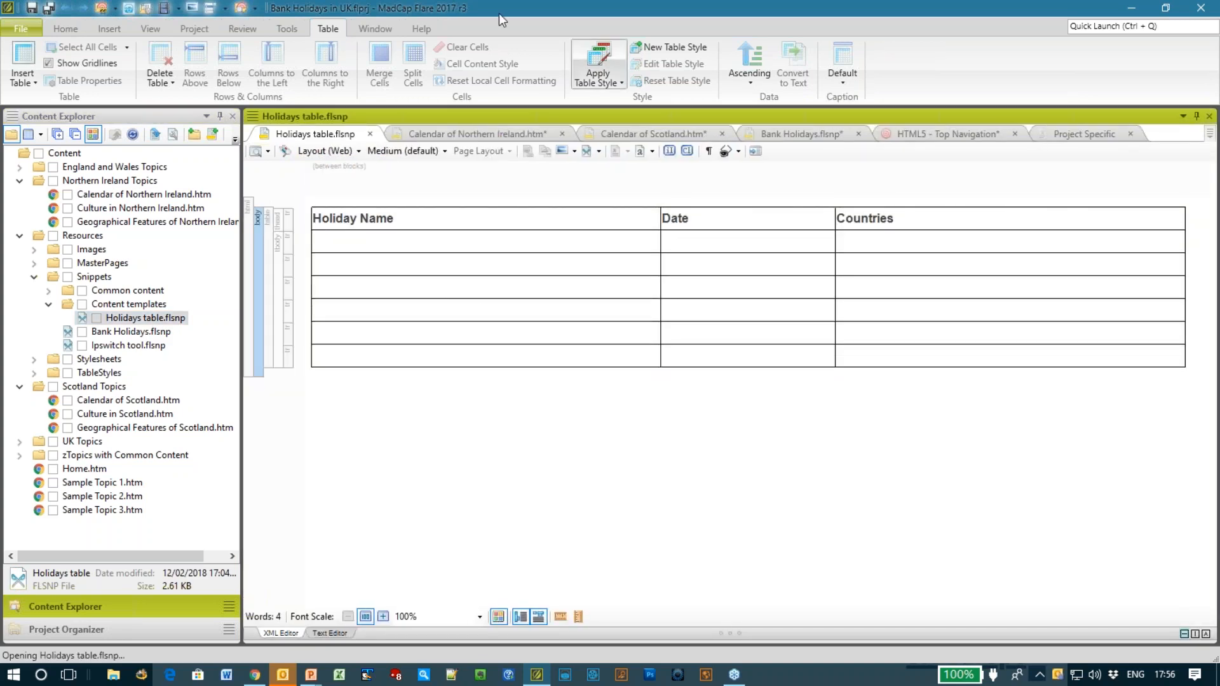
pyautogui.click(370, 135)
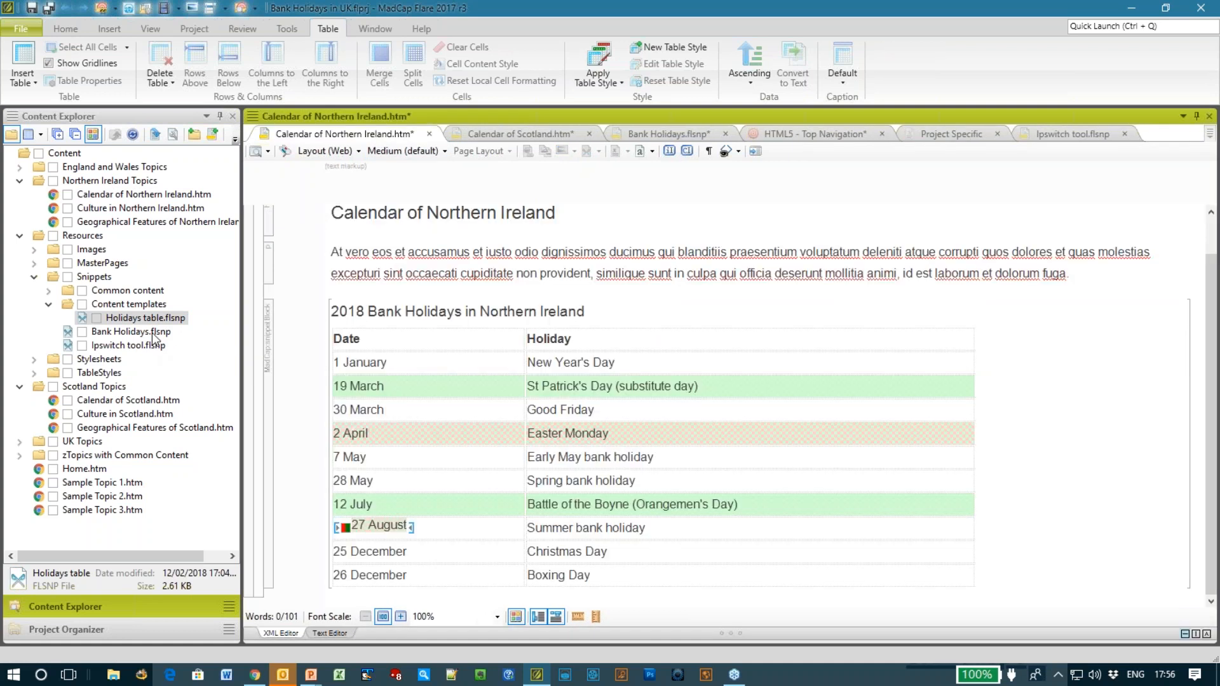
pyautogui.click(149, 331)
pyautogui.doubleClick(149, 331)
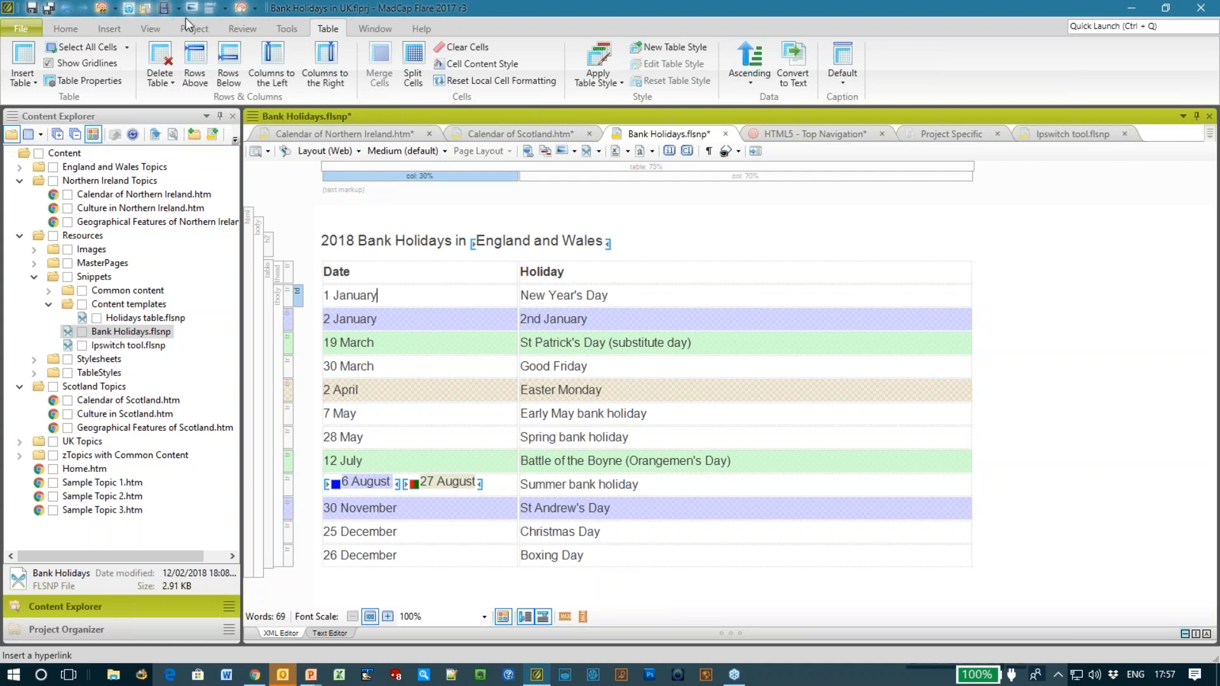
# Switch to Chrome and compare the bank holiday lists in the output's Calendar of Scotland and Calendar of England and Wales pages
pyautogui.hotkey('alt', 'Tab')
pyautogui.hotkey('alt', 'Tab')
pyautogui.hotkey('alt', 'Tab')
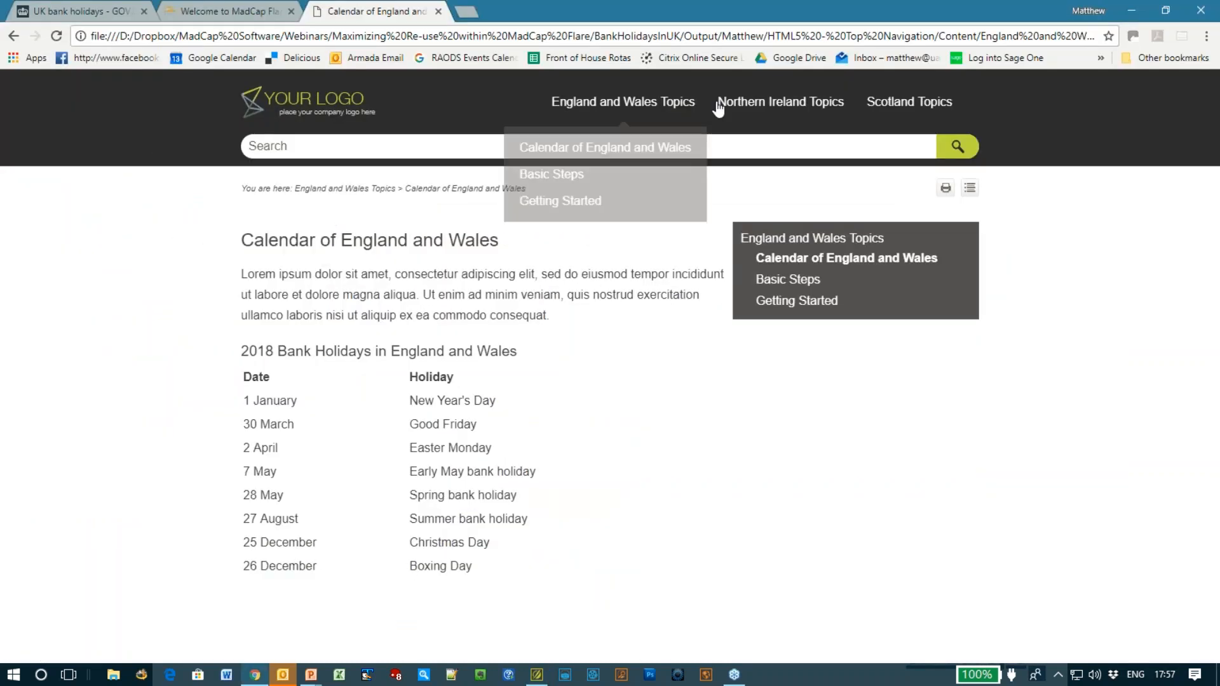
pyautogui.moveTo(903, 119)
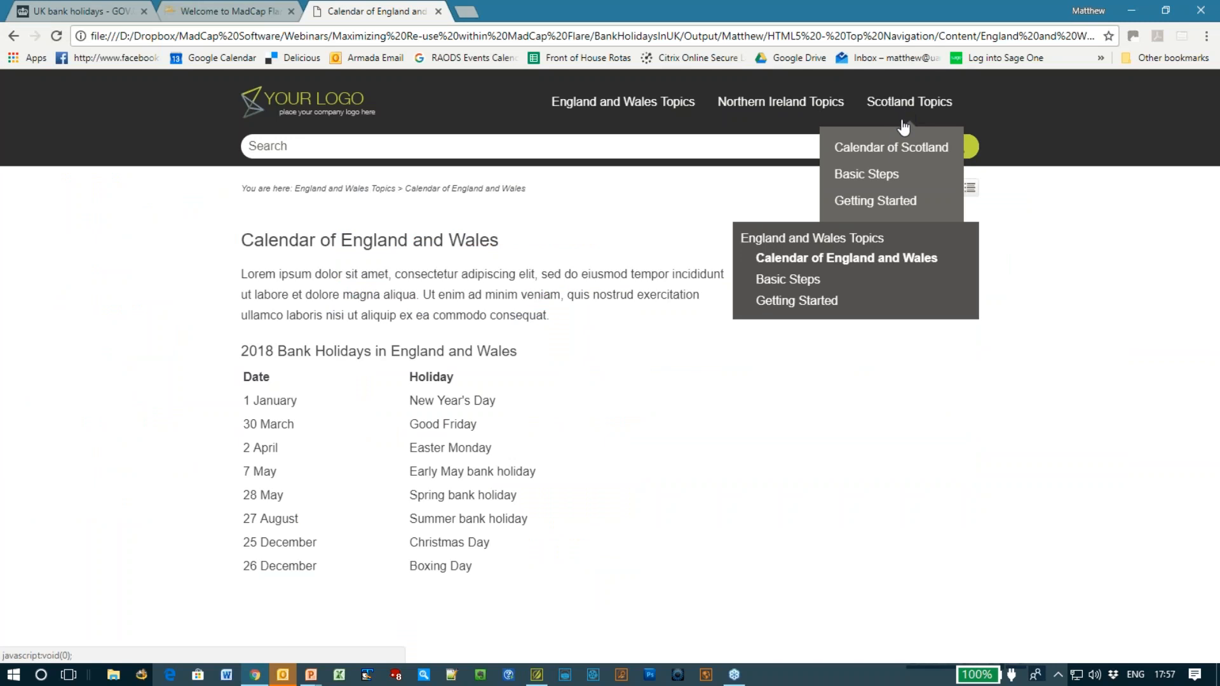
pyautogui.click(894, 153)
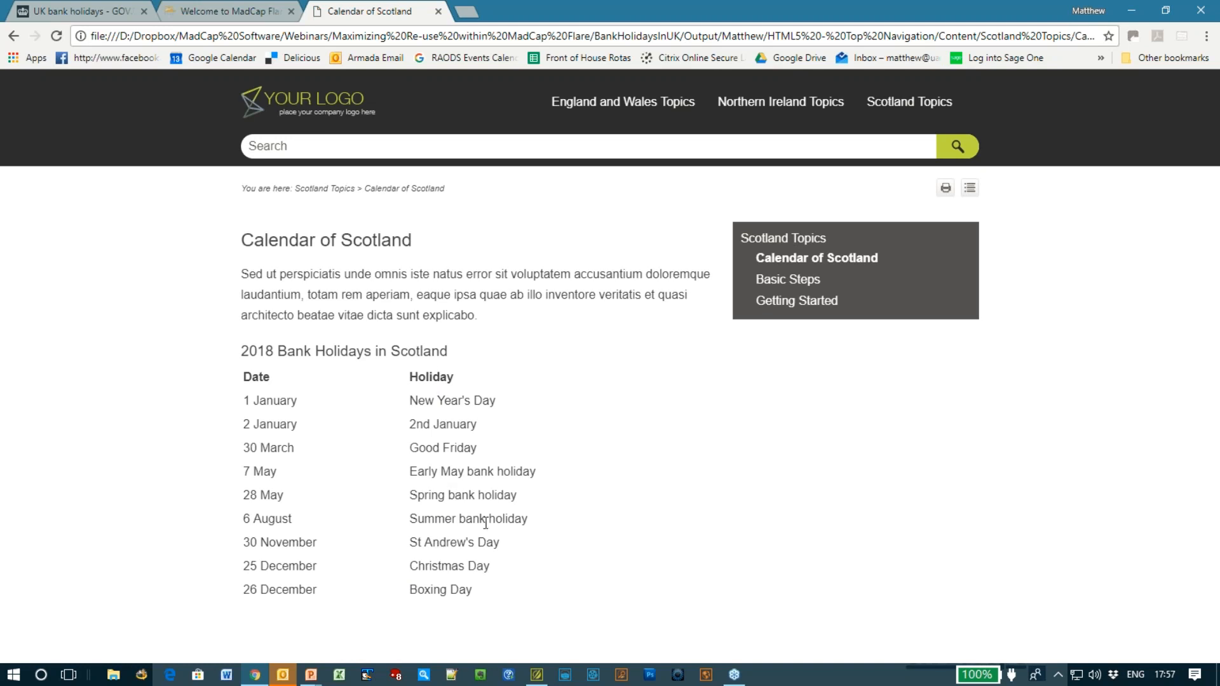
pyautogui.moveTo(654, 122)
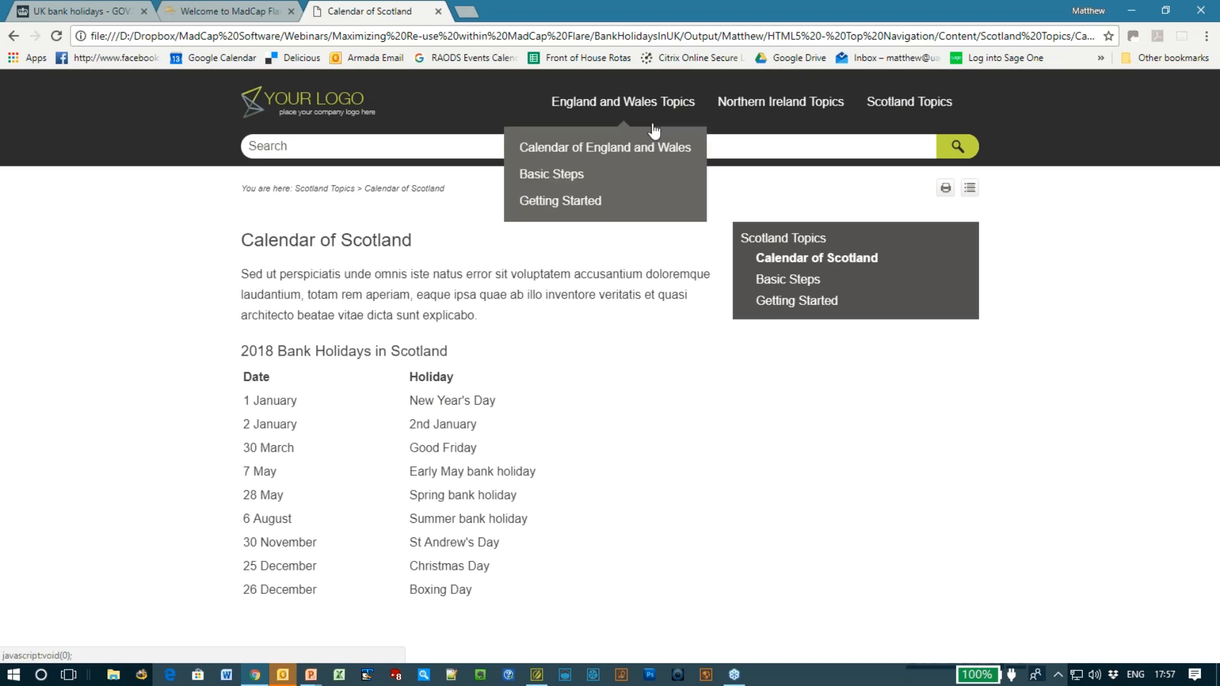
pyautogui.click(640, 149)
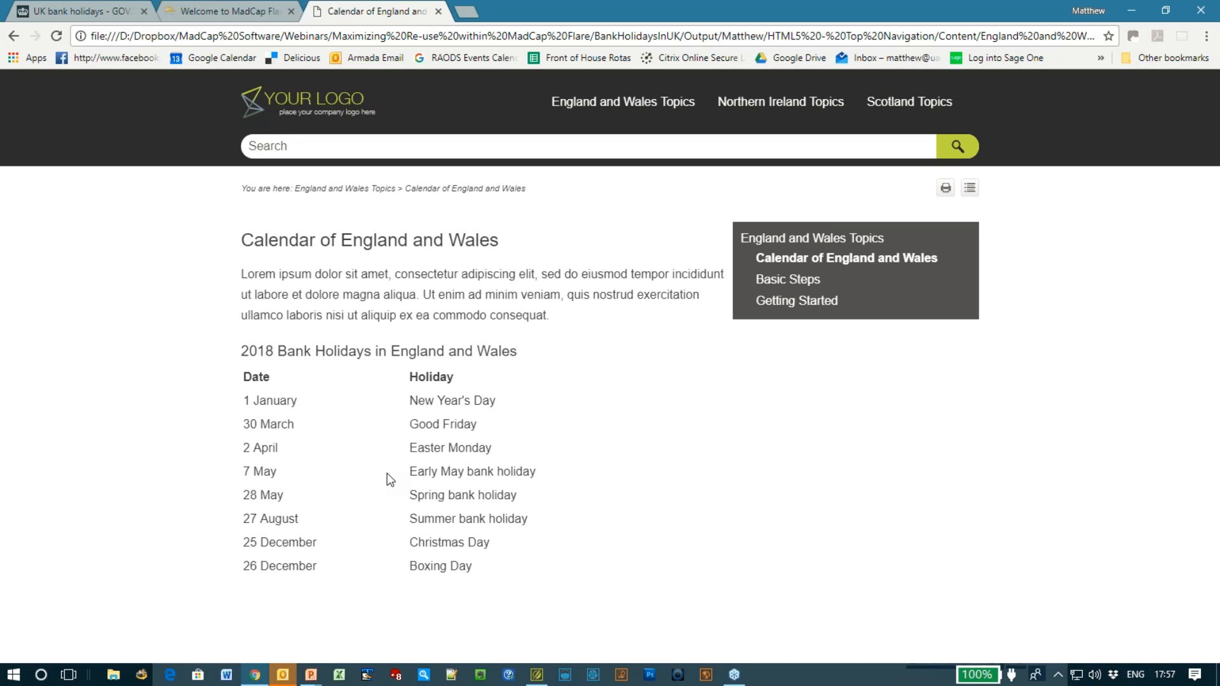
pyautogui.hotkey('alt', 'Tab')
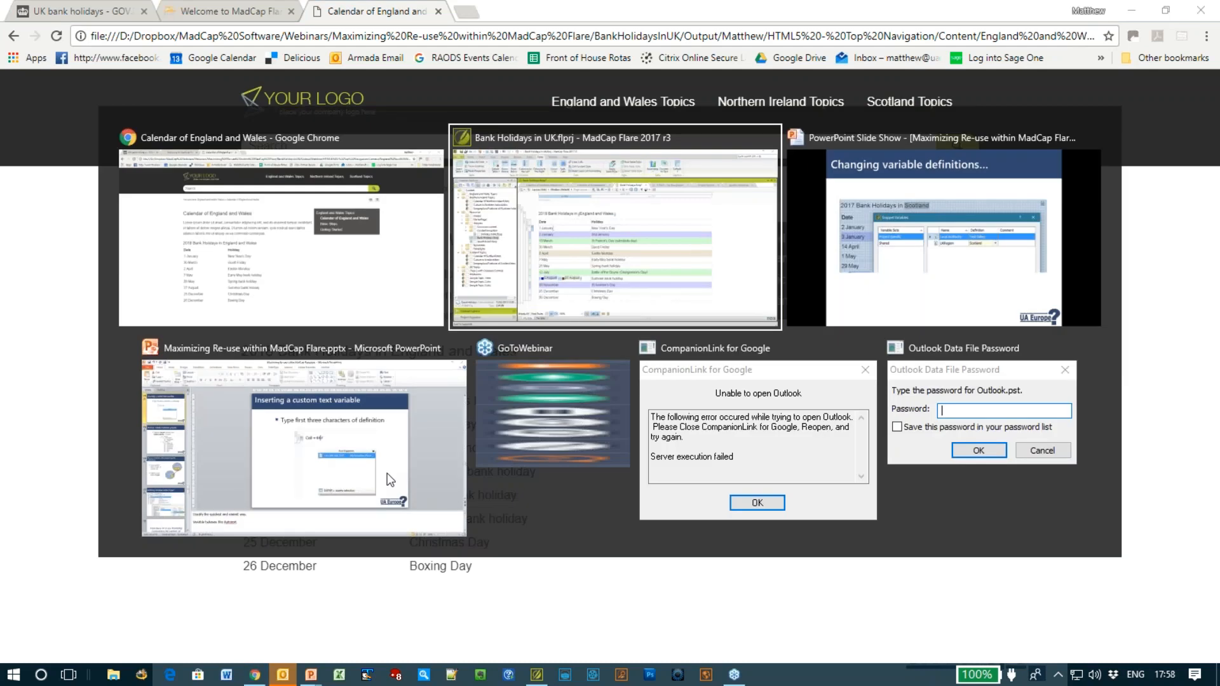
pyautogui.hotkey('alt', 'Tab')
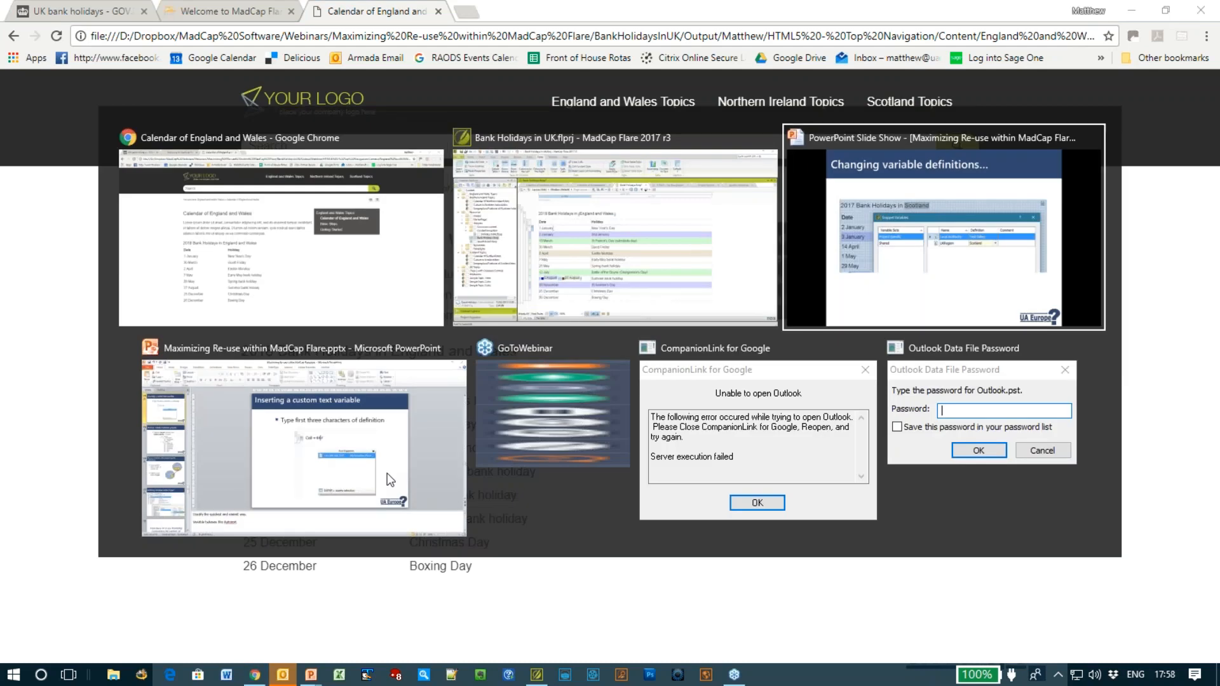
pyautogui.press('Right')
pyautogui.press('Right')
pyautogui.press('Right')
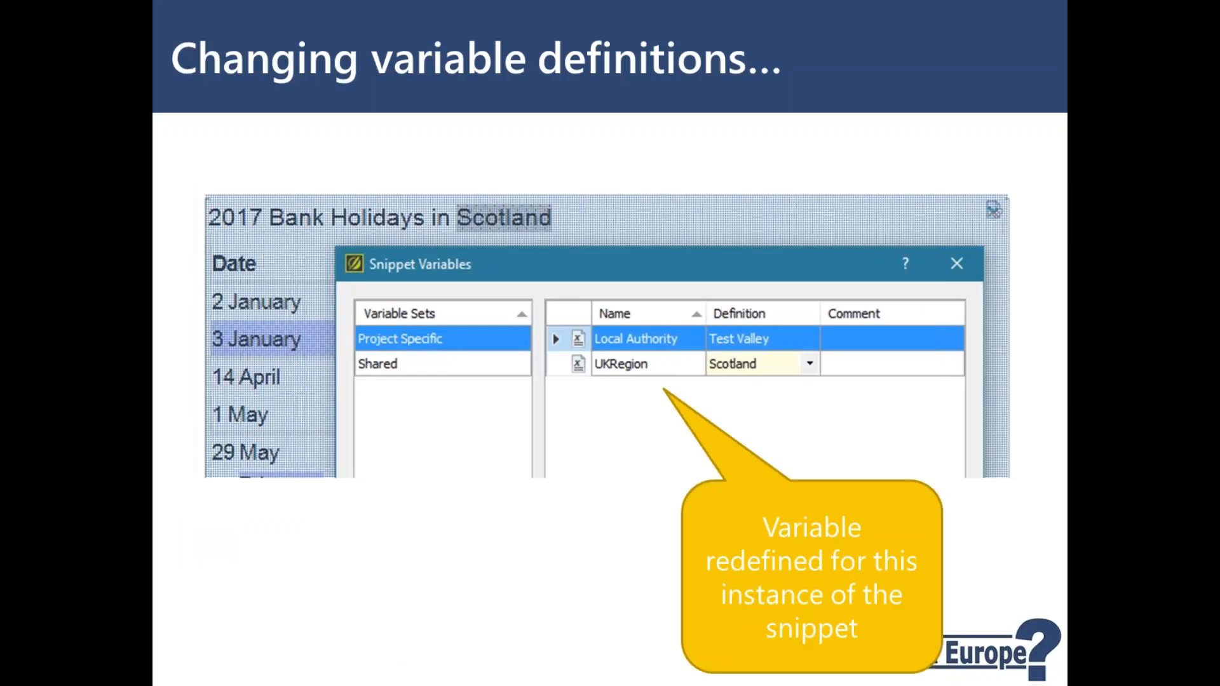
pyautogui.press('Right')
pyautogui.press('Right')
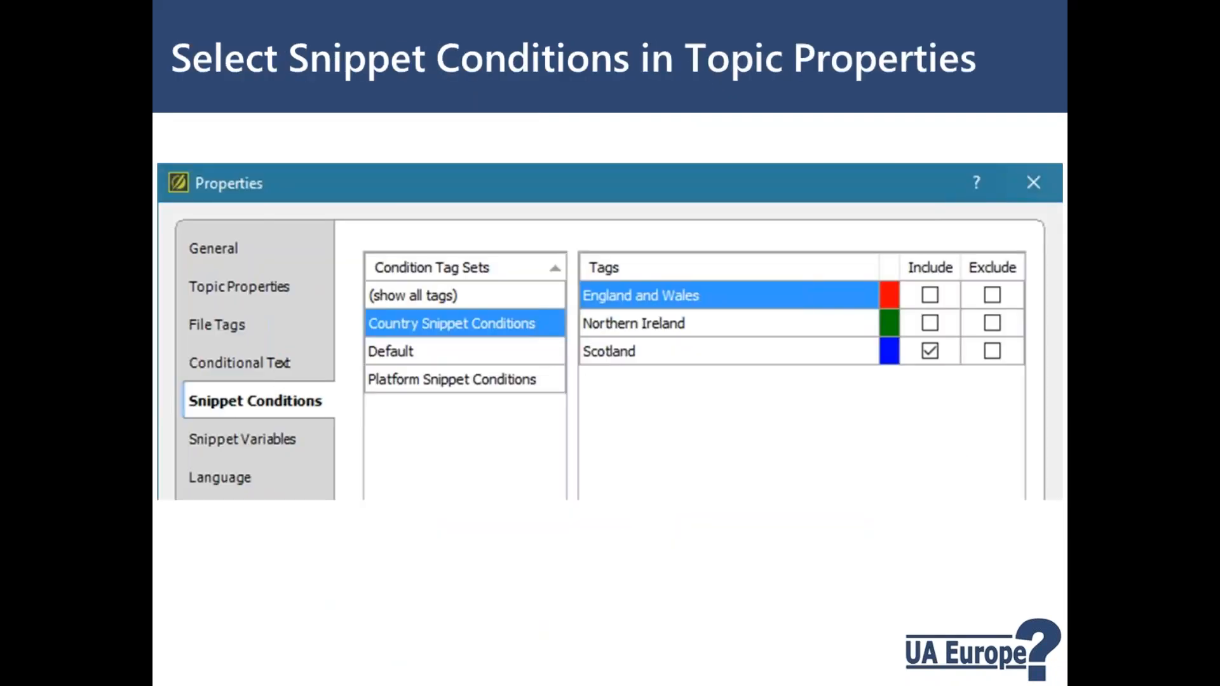
pyautogui.press('Right')
pyautogui.press('Right')
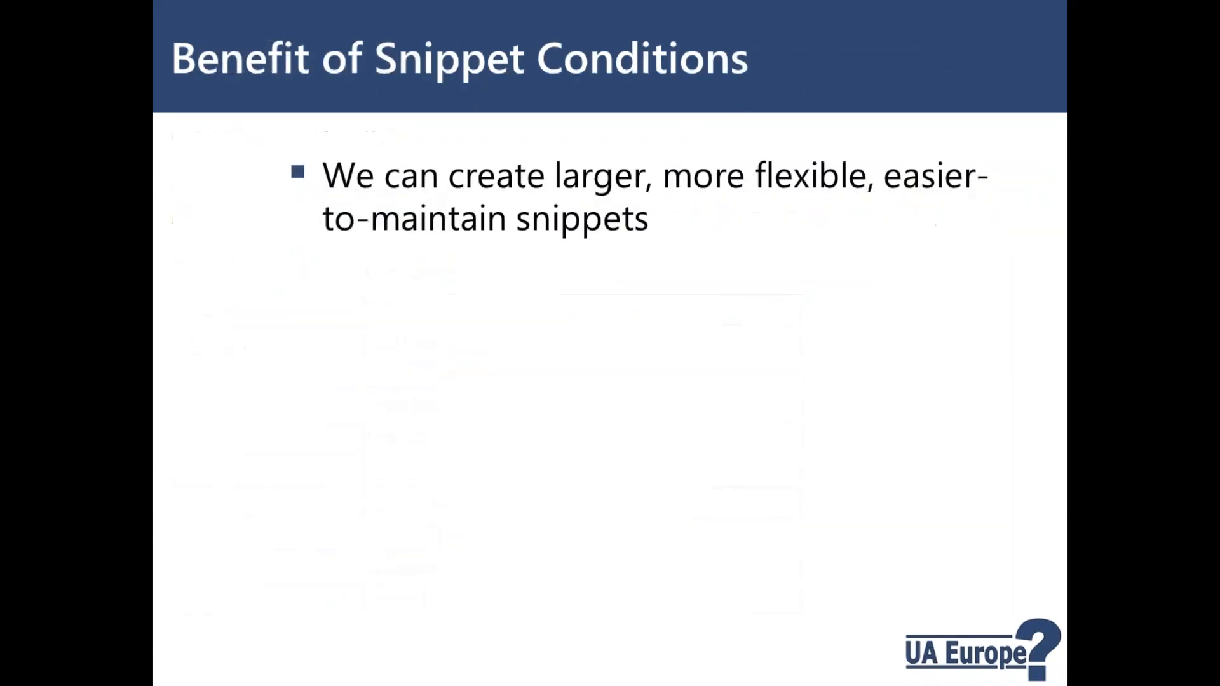
pyautogui.press('Right')
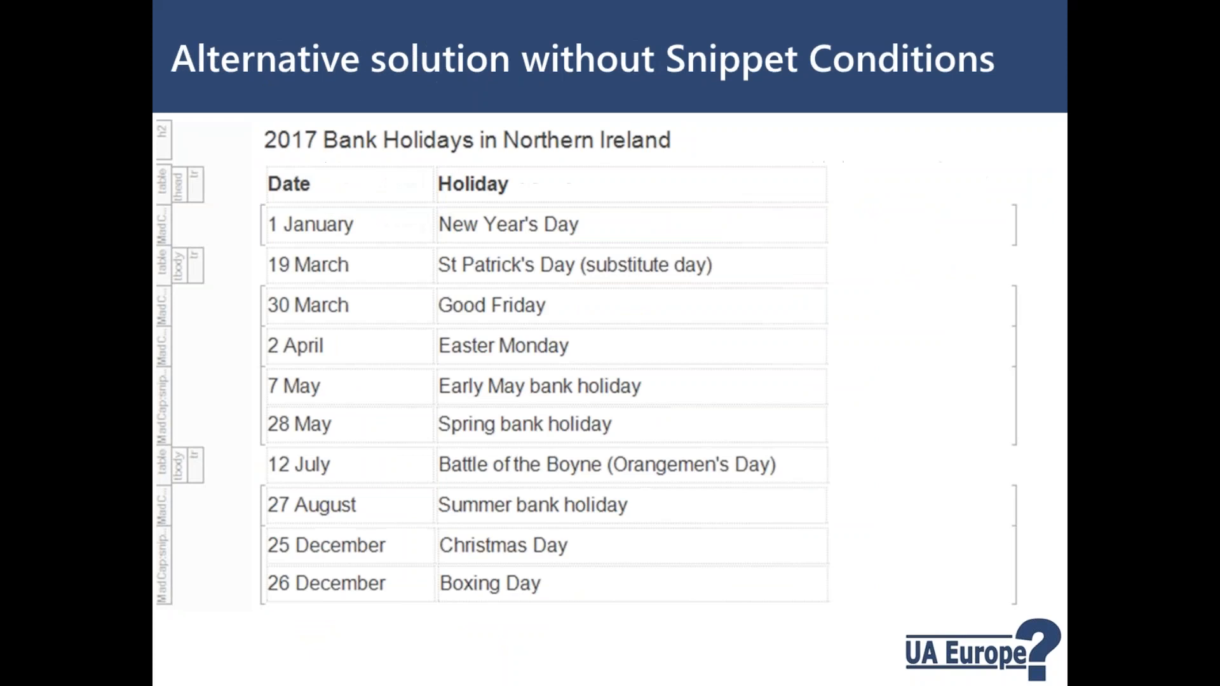